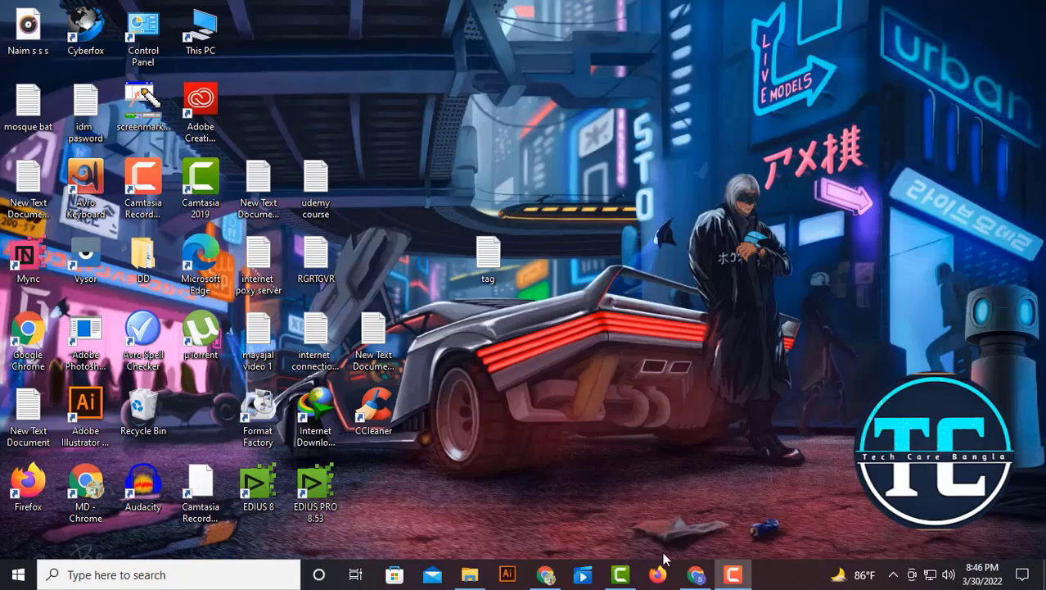
# Switch to the Chrome window showing crop-circle.imageonline.co and look over the sample image and its circle-cropped preview.
pyautogui.moveTo(696, 574)
pyautogui.click(692, 517)
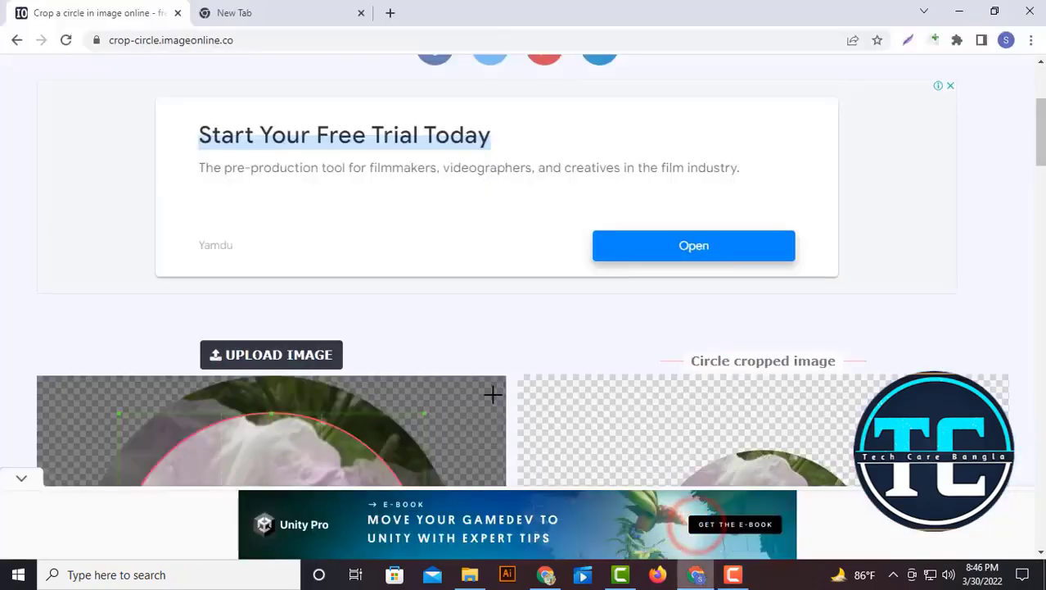
pyautogui.scroll(-3, 475, 307)
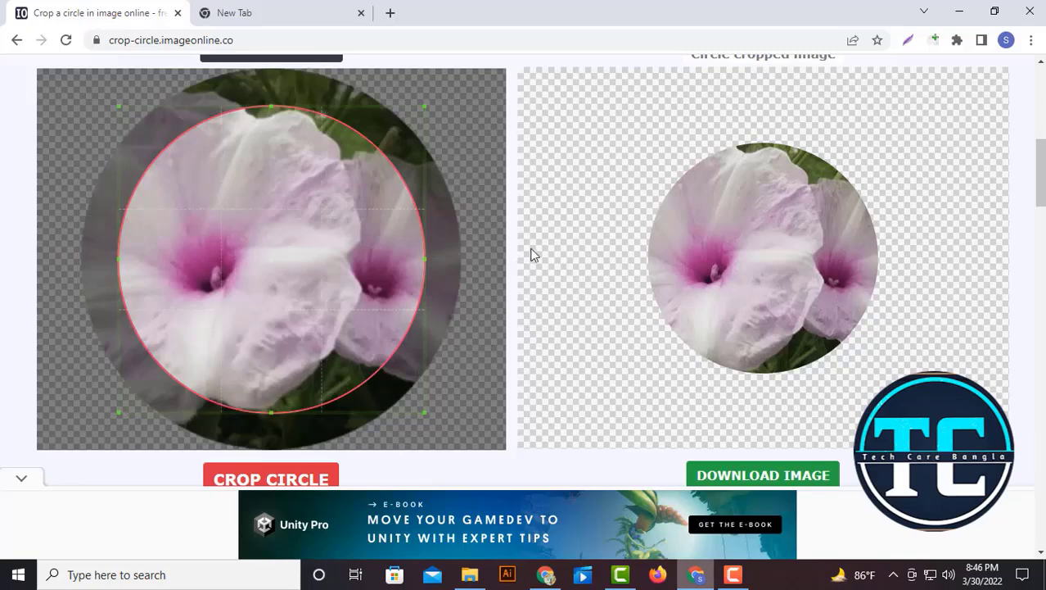
pyautogui.scroll(5, 541, 237)
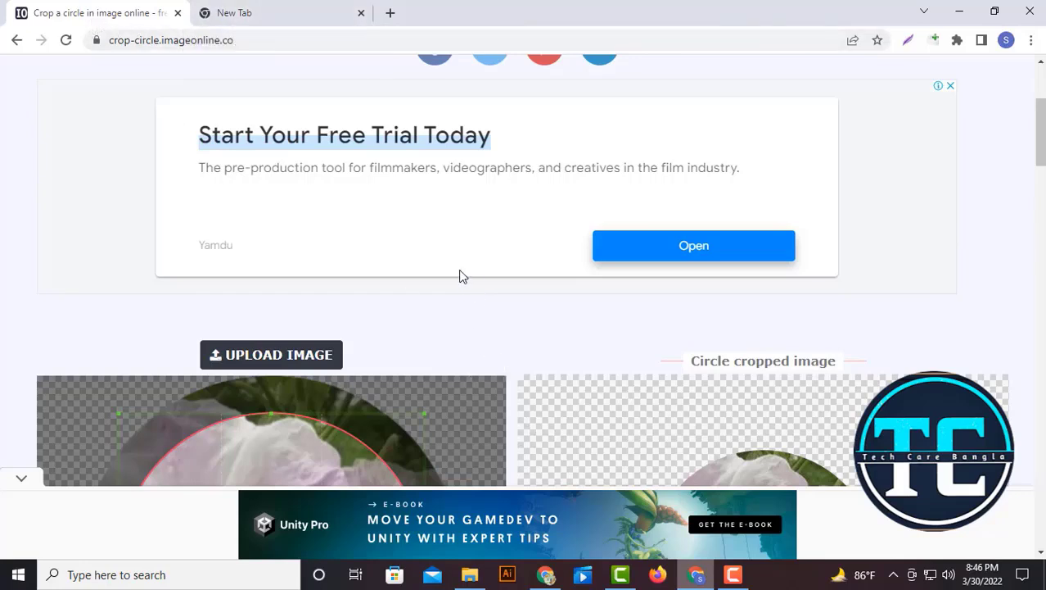
pyautogui.click(87, 11)
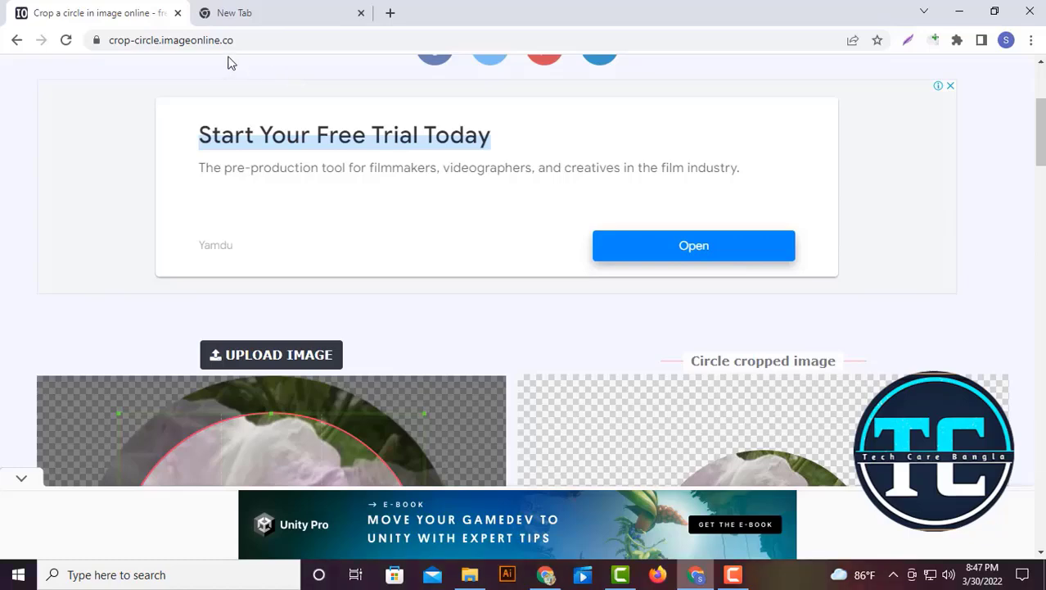
pyautogui.scroll(-3, 230, 64)
# Close the empty New Tab page and return to the circle-crop page.
pyautogui.click(274, 12)
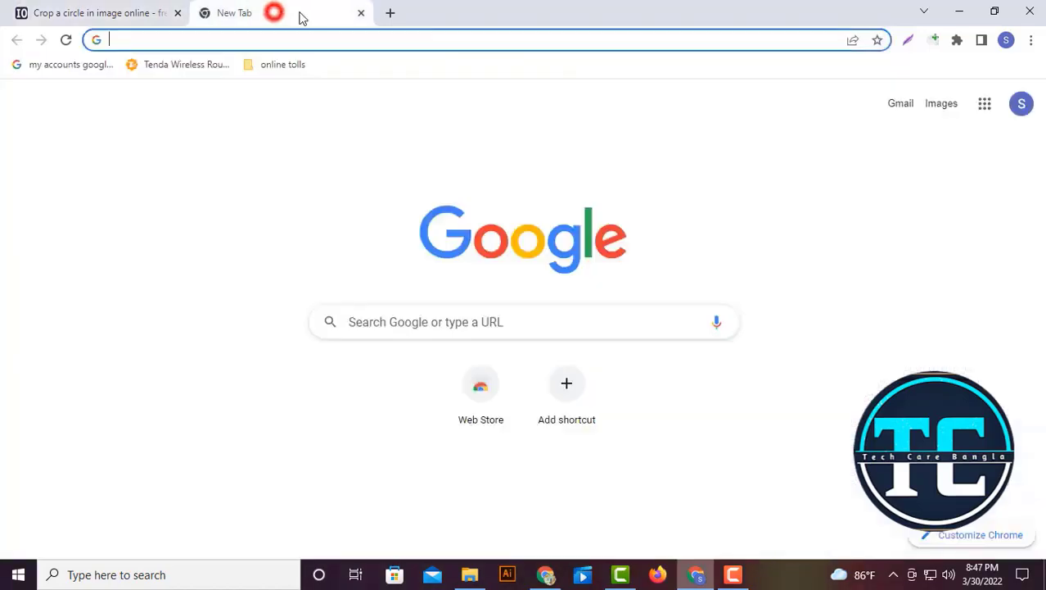
pyautogui.click(361, 13)
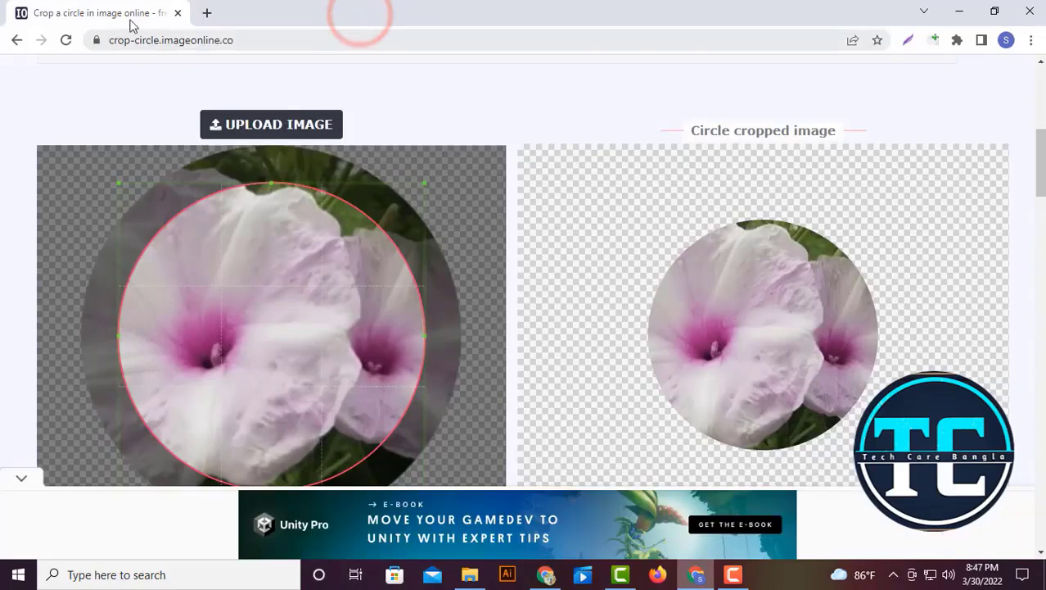
pyautogui.click(108, 12)
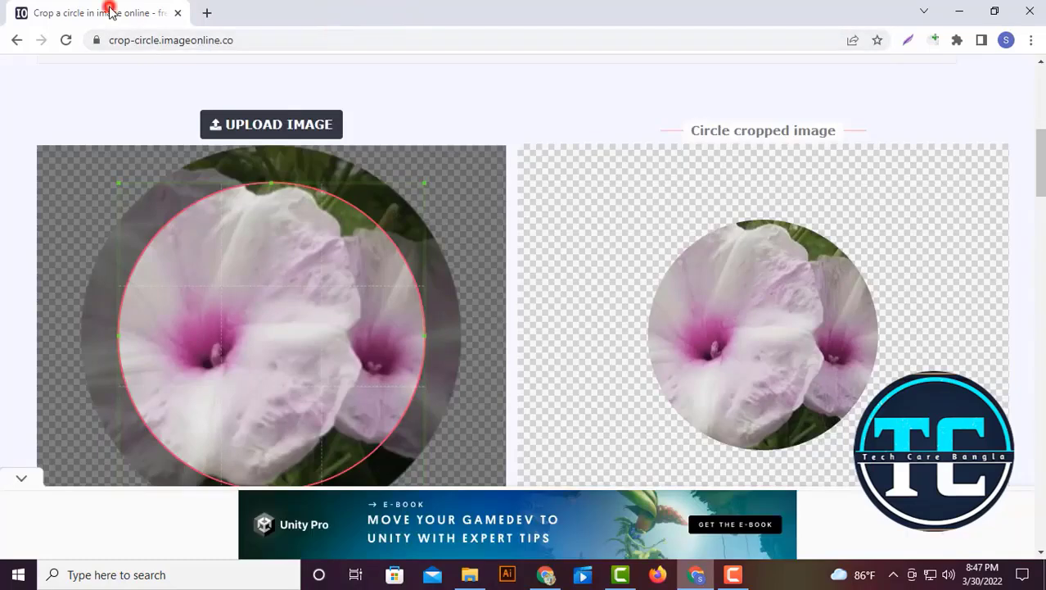
pyautogui.click(281, 40)
pyautogui.scroll(1, 432, 203)
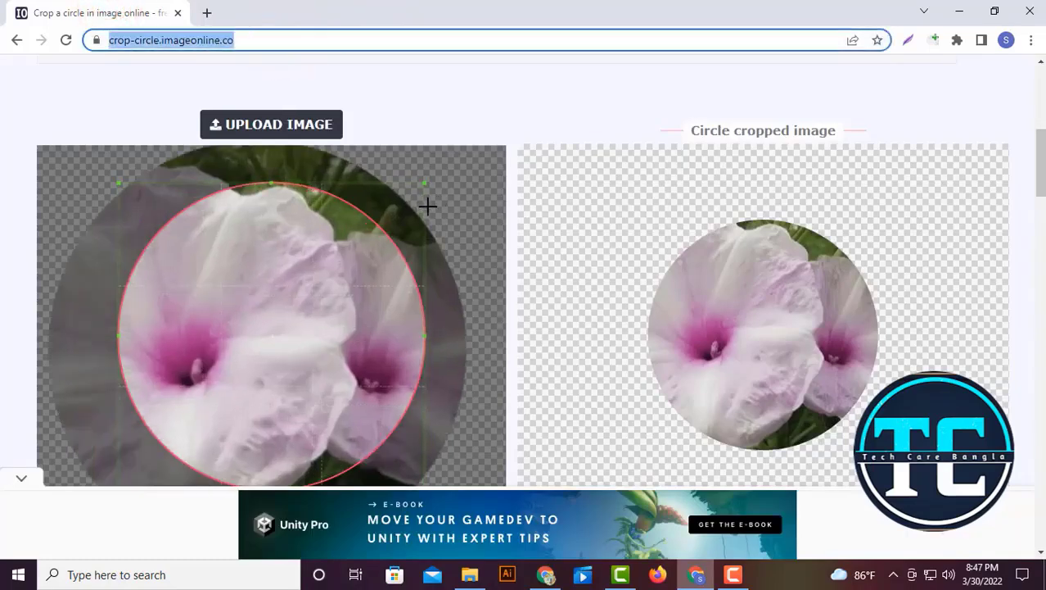
pyautogui.scroll(1, 426, 209)
pyautogui.click(523, 107)
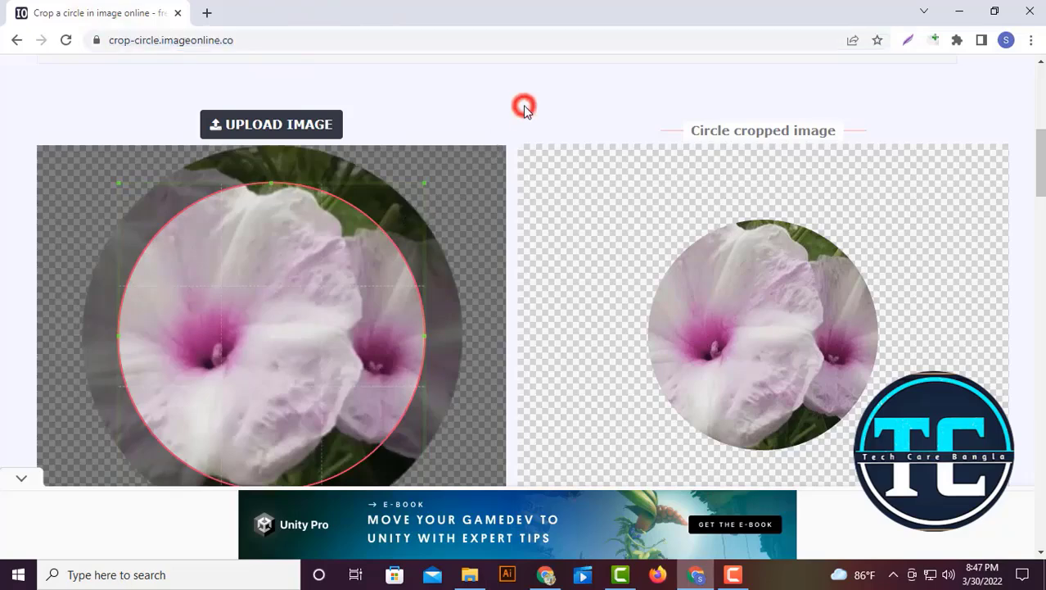
# Open the featured Crop Image tool, dismiss the advertisement, and examine its sample rectangular crop.
pyautogui.scroll(5, 523, 105)
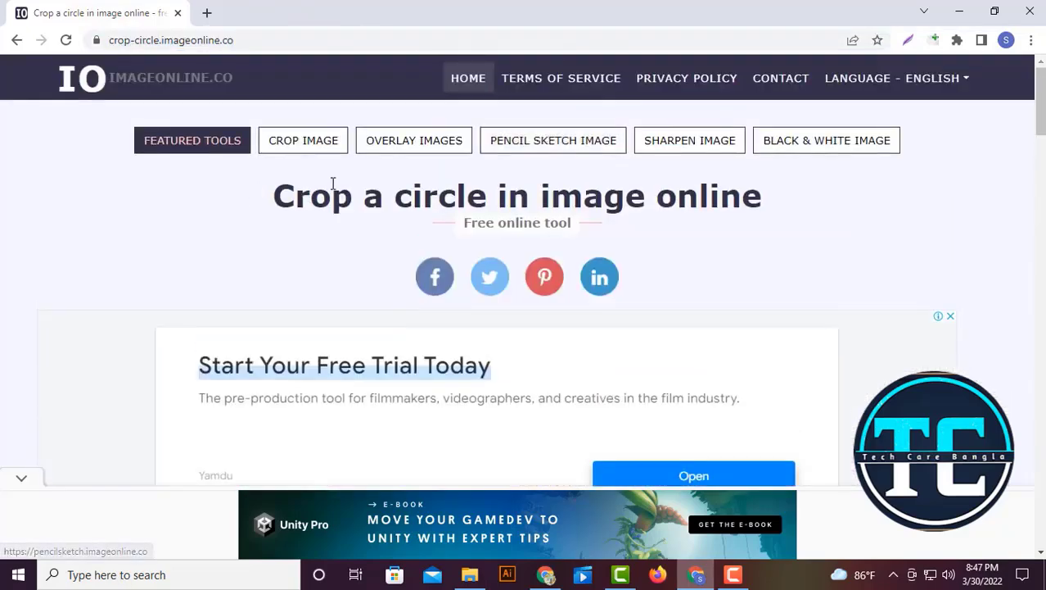
pyautogui.click(299, 141)
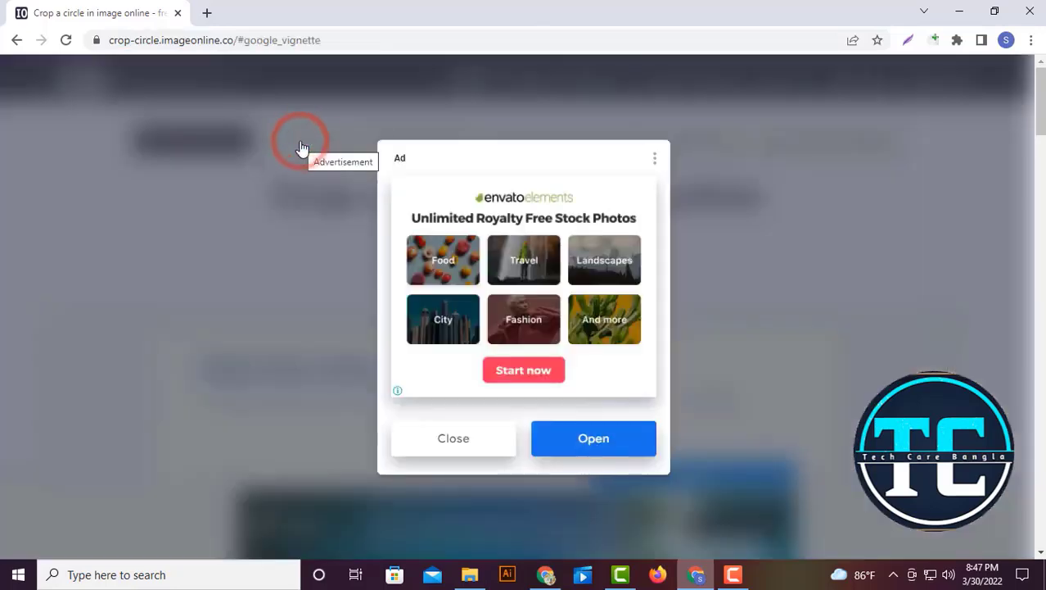
pyautogui.click(478, 447)
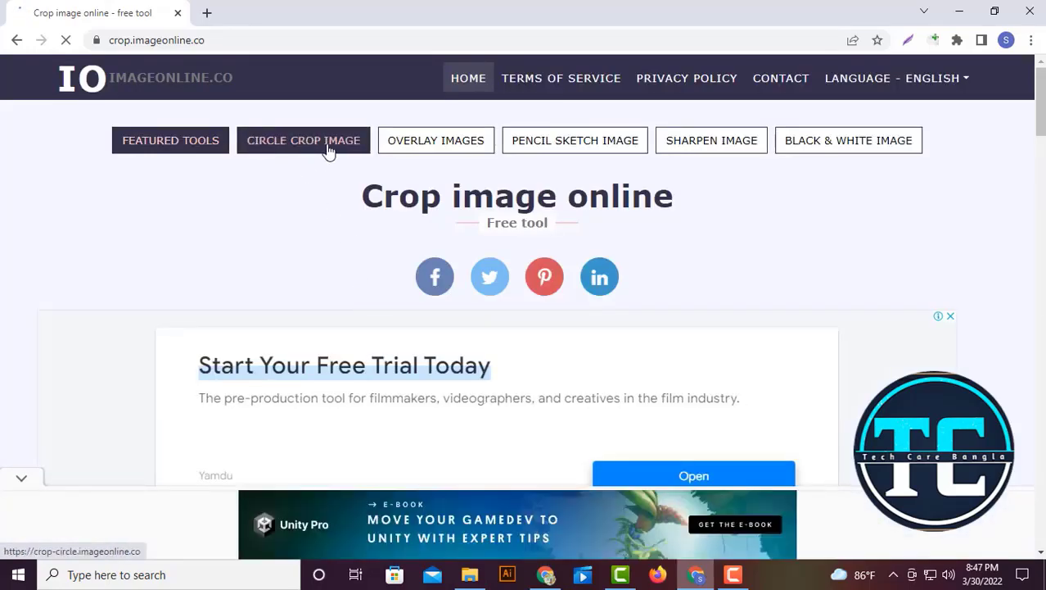
pyautogui.scroll(-3, 326, 245)
pyautogui.scroll(-4, 335, 266)
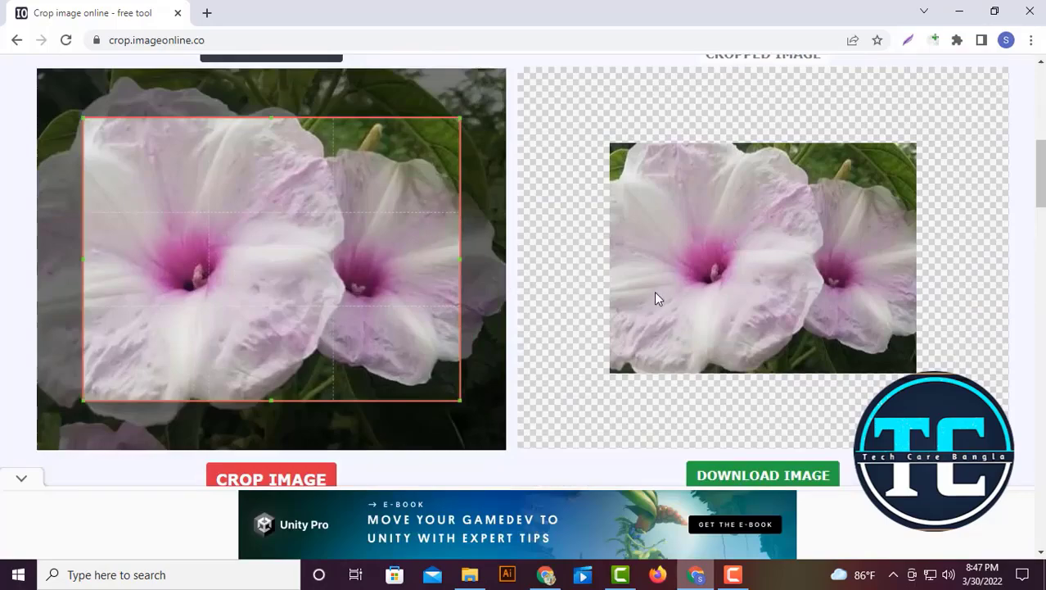
pyautogui.scroll(7, 400, 283)
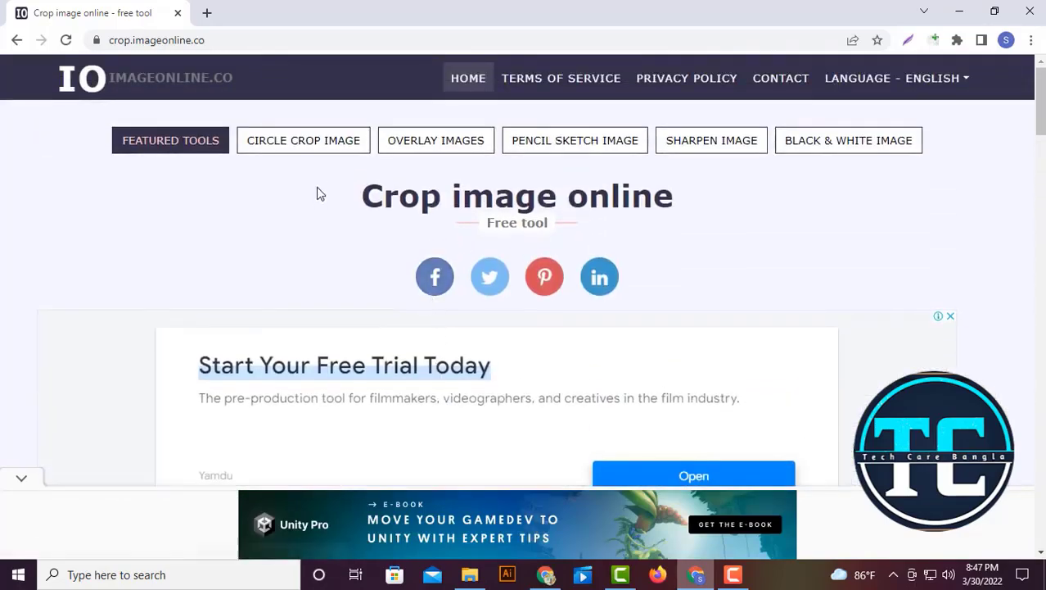
# Return from the rectangular crop tool to the Circle Crop Image tool.
pyautogui.click(308, 152)
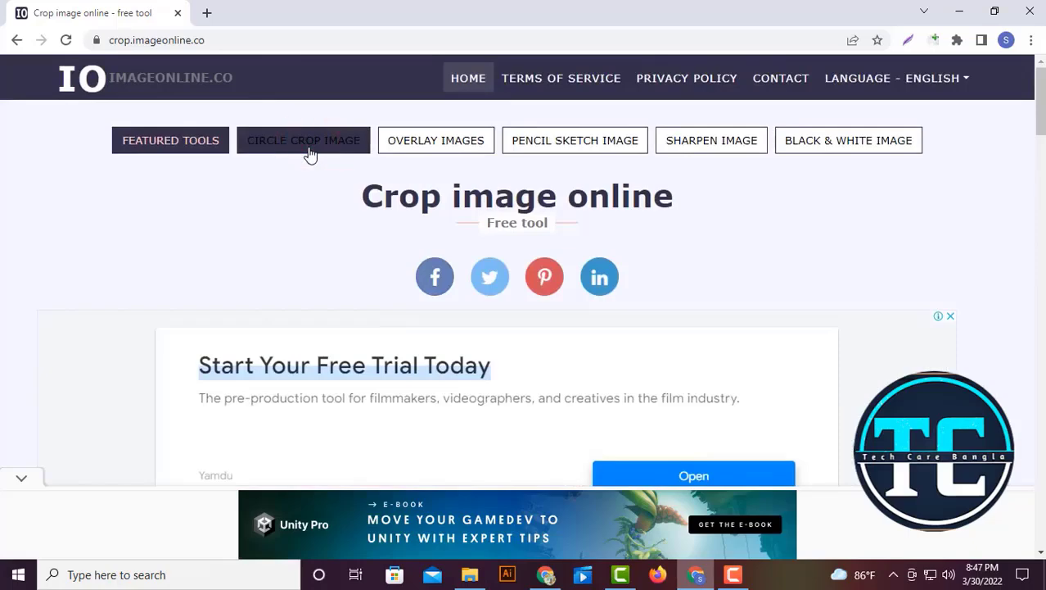
pyautogui.scroll(-5, 401, 301)
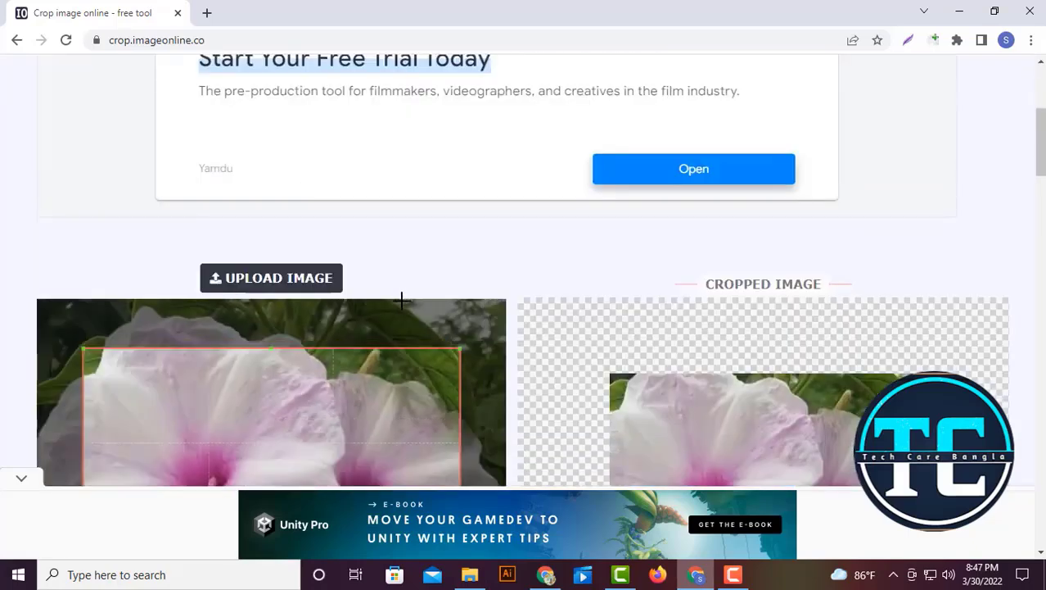
pyautogui.scroll(-1, 277, 286)
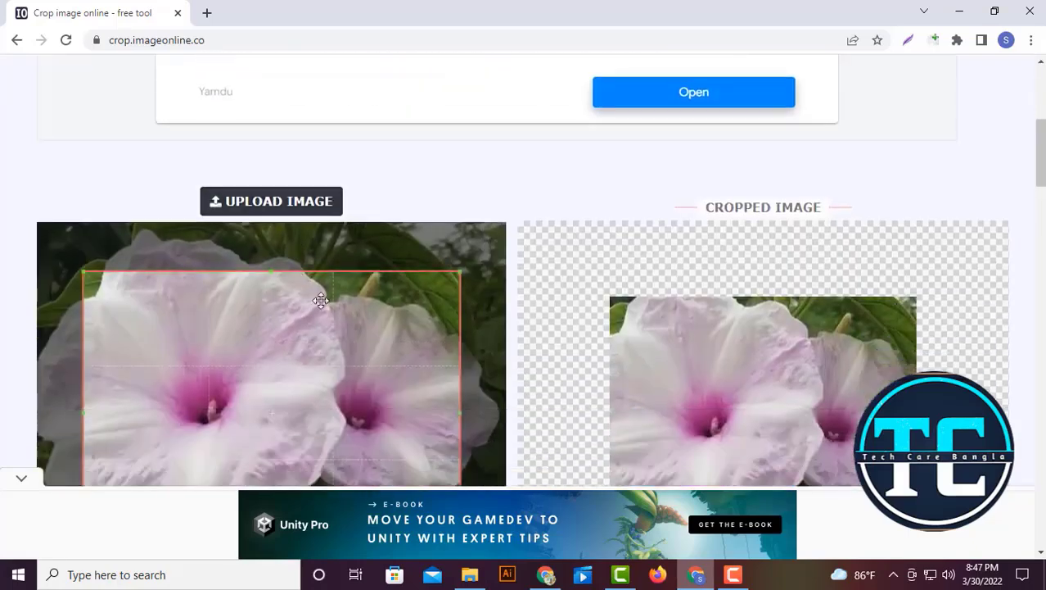
pyautogui.scroll(3, 411, 312)
pyautogui.scroll(4, 479, 214)
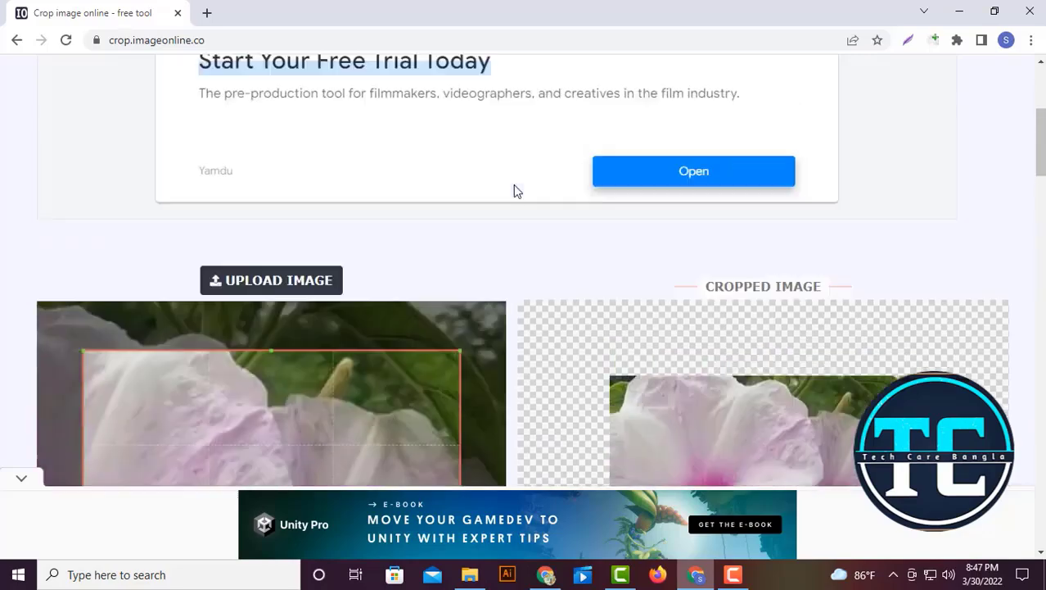
pyautogui.scroll(1, 390, 228)
pyautogui.click(302, 145)
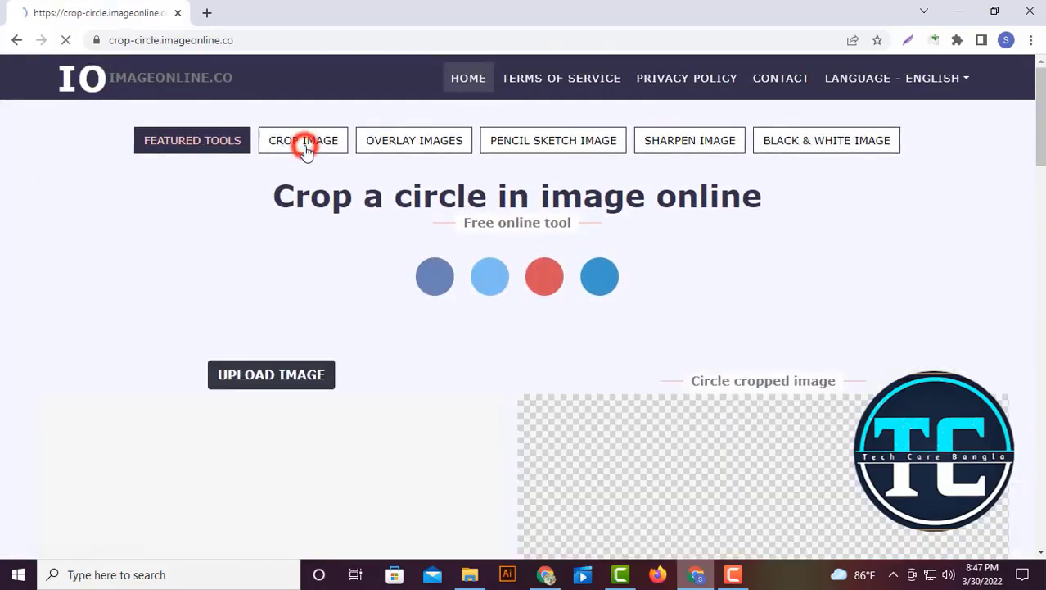
# Upload the Twitter logo image 27990443 from the Downloads folder to the circle-crop tool.
pyautogui.scroll(-5, 367, 311)
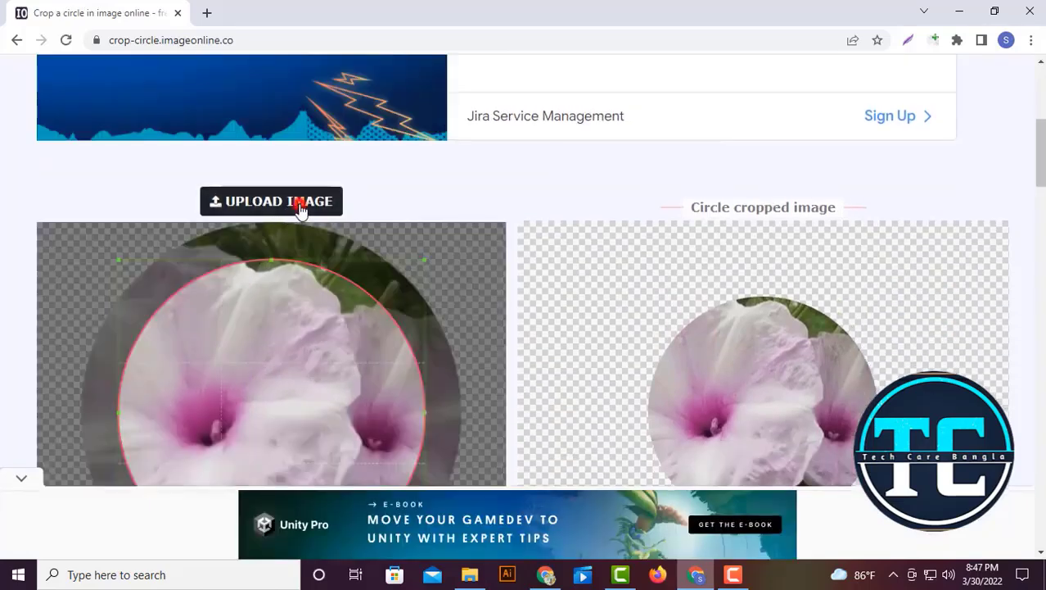
pyautogui.click(300, 209)
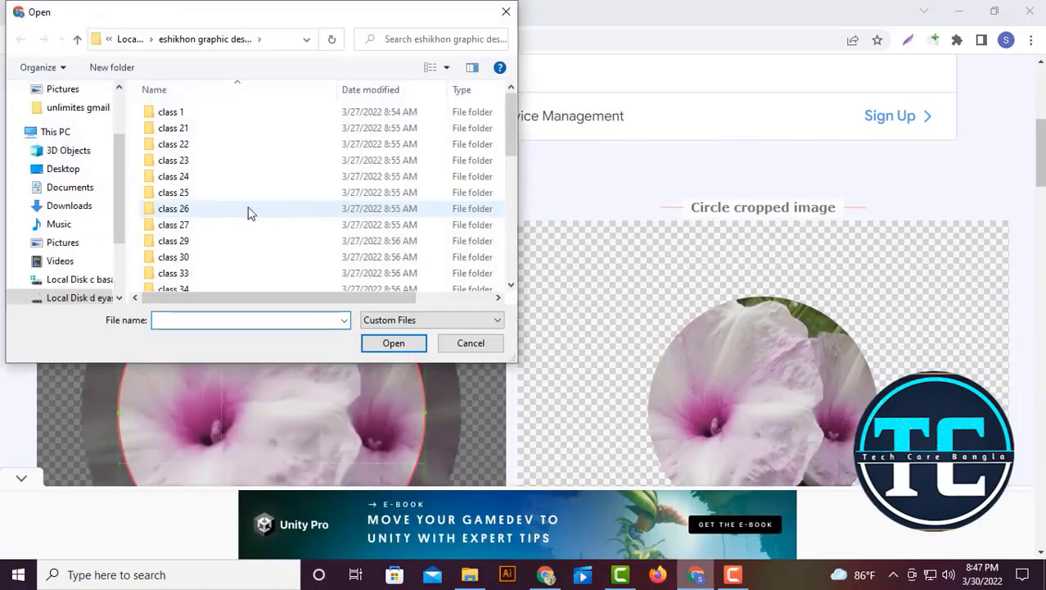
pyautogui.click(79, 208)
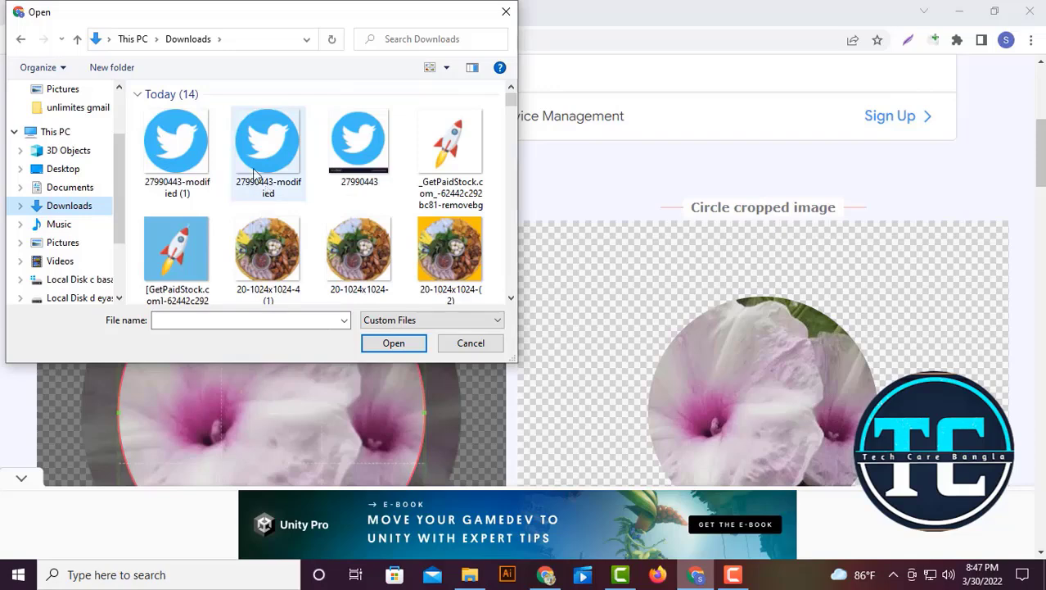
pyautogui.click(354, 150)
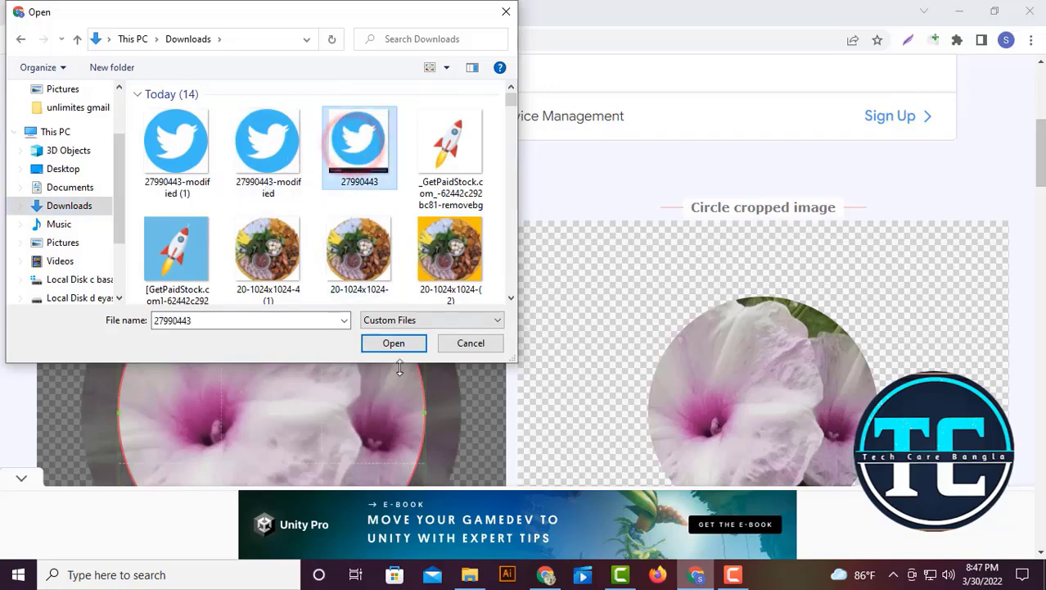
pyautogui.click(393, 344)
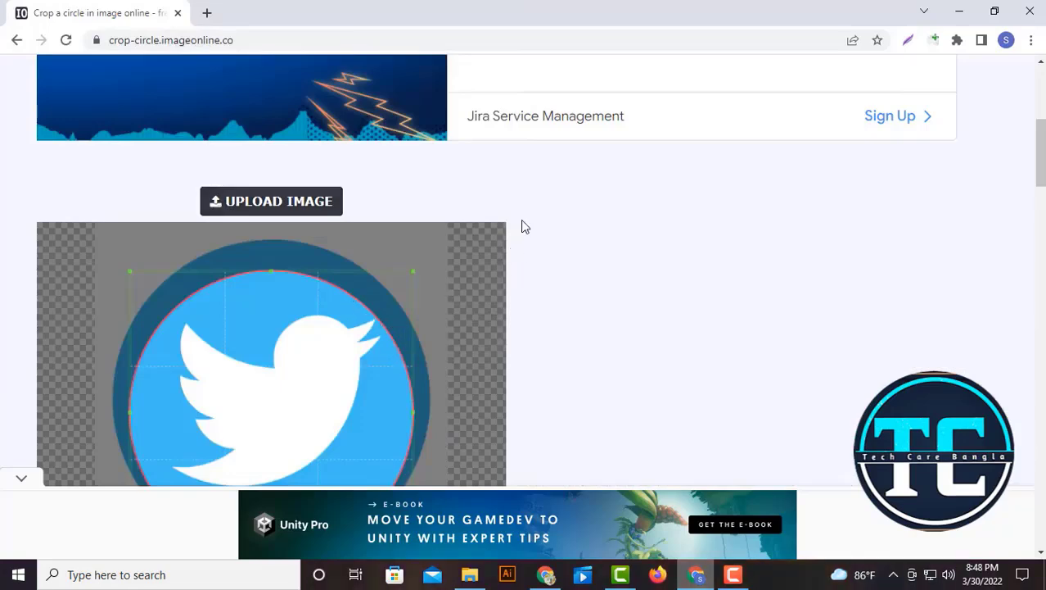
# Scale the uploaded Twitter logo within the crop area and centre the crop circle over the bird.
pyautogui.scroll(-4, 536, 173)
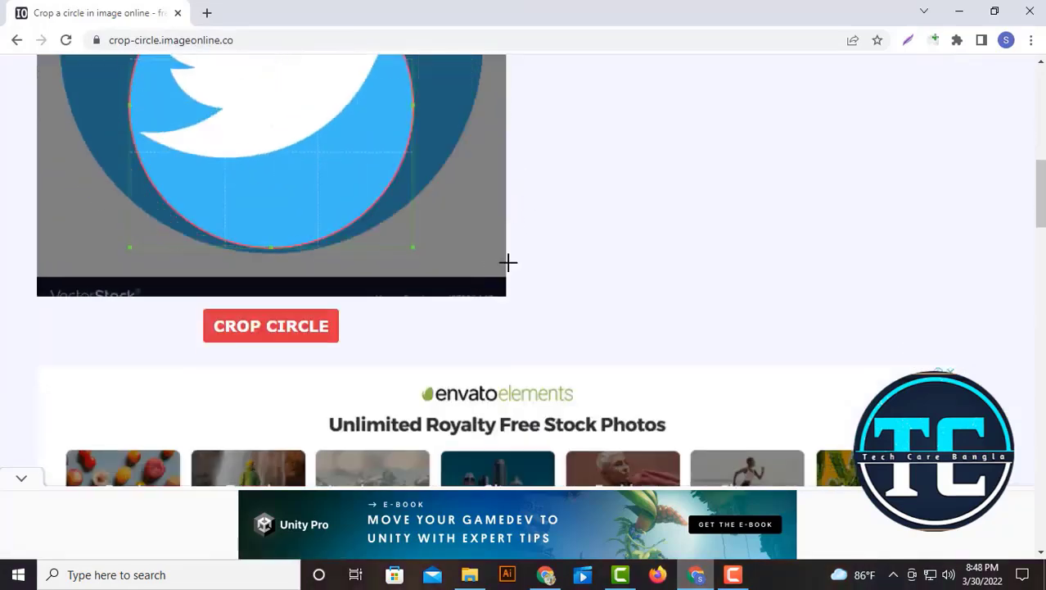
pyautogui.click(620, 185)
pyautogui.scroll(4, 607, 243)
pyautogui.moveTo(312, 303); pyautogui.dragTo(294, 250)
pyautogui.scroll(2, 316, 309)
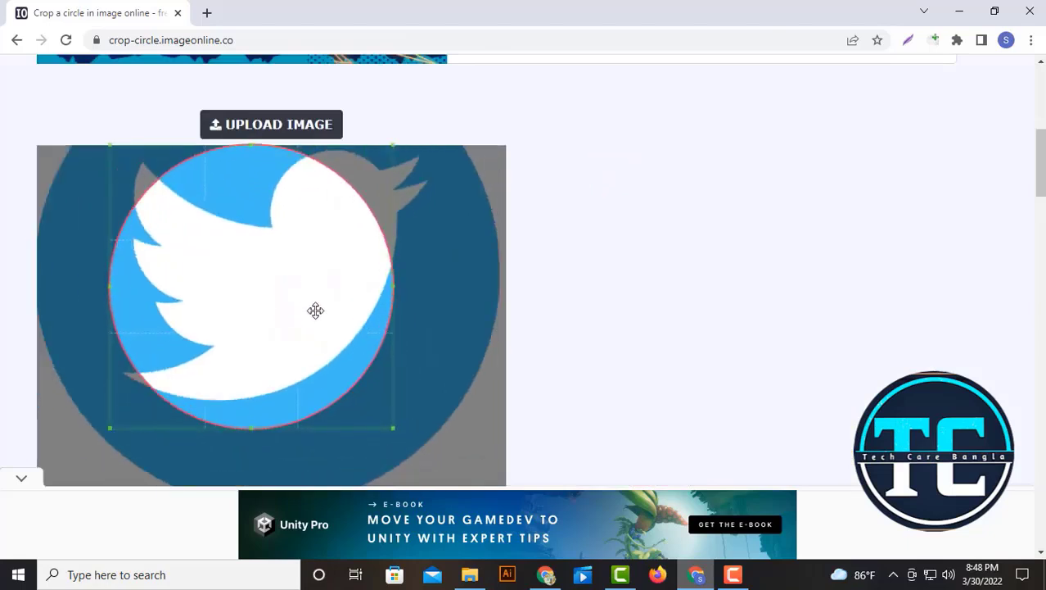
pyautogui.scroll(-4, 315, 309)
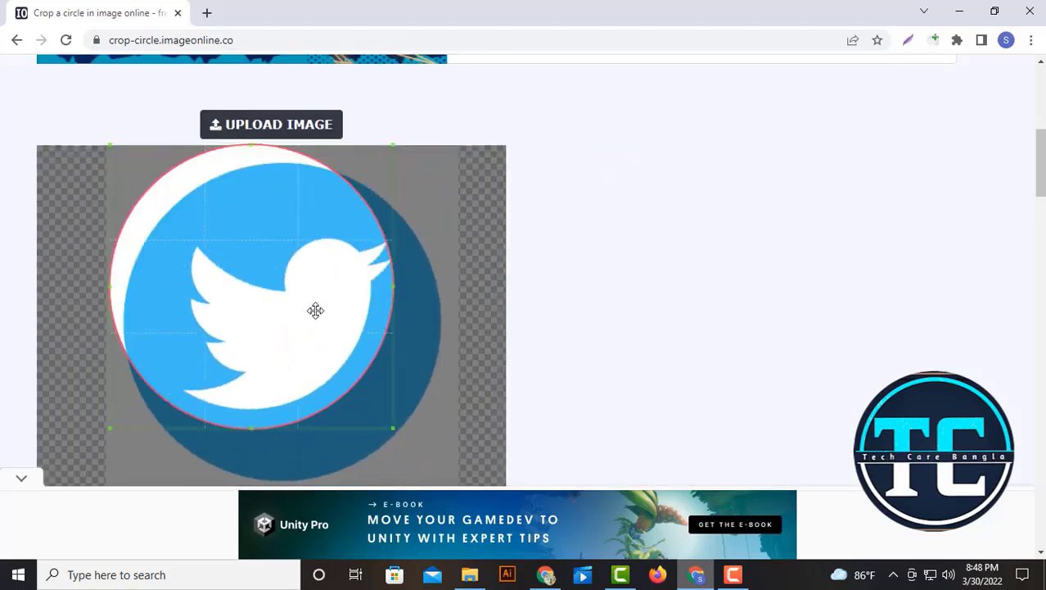
pyautogui.scroll(3, 315, 310)
pyautogui.scroll(-2, 316, 309)
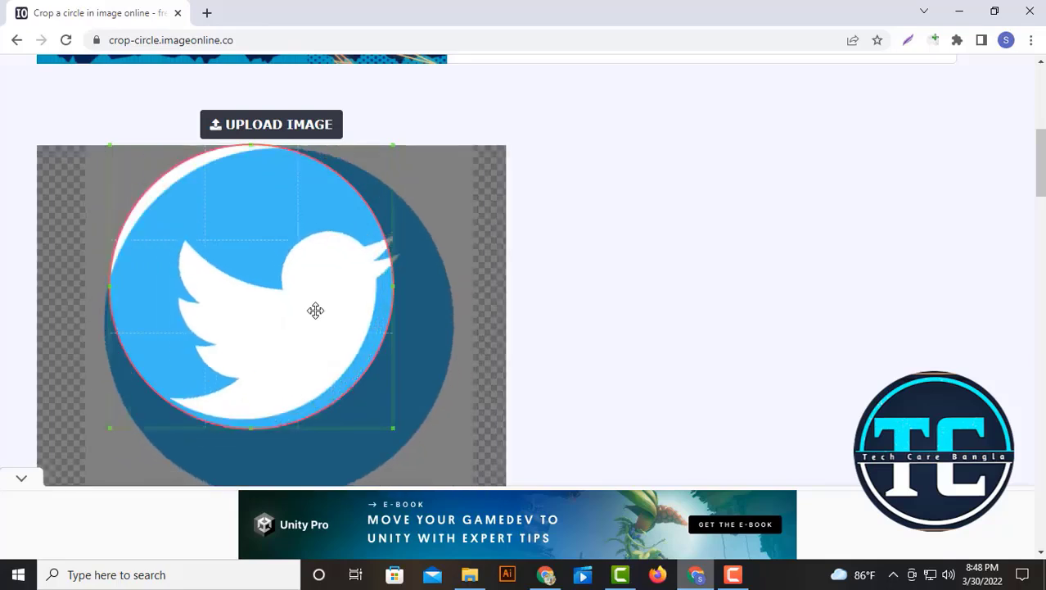
pyautogui.moveTo(315, 309)
pyautogui.mouseDown()
pyautogui.moveTo(258, 281)
pyautogui.moveTo(308, 315)
pyautogui.mouseUp()
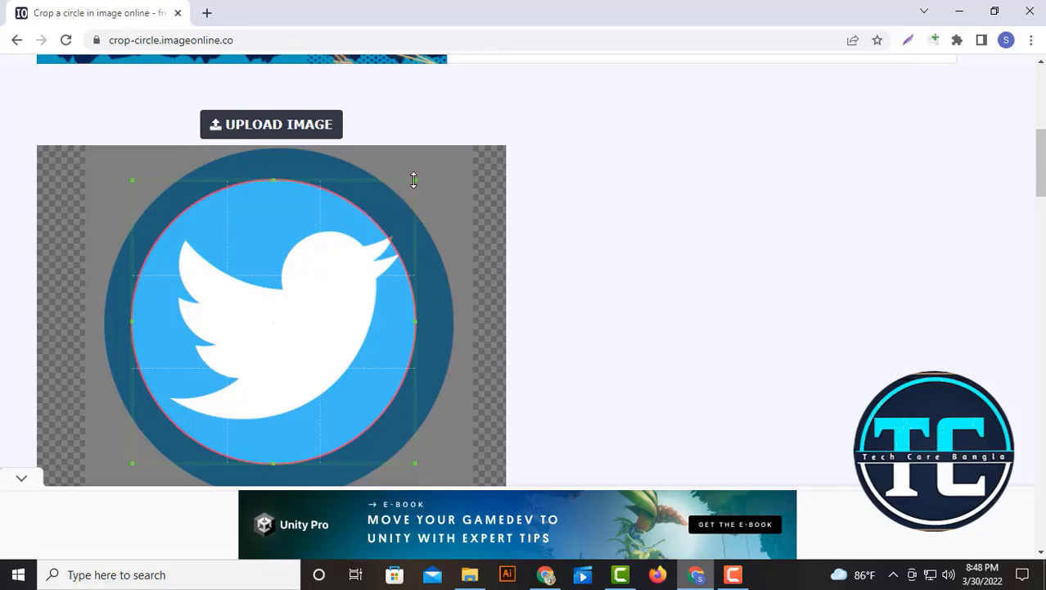
# Enlarge the crop circle to cover nearly the whole blue logo disc and crop the image to it.
pyautogui.moveTo(416, 180); pyautogui.dragTo(479, 188)
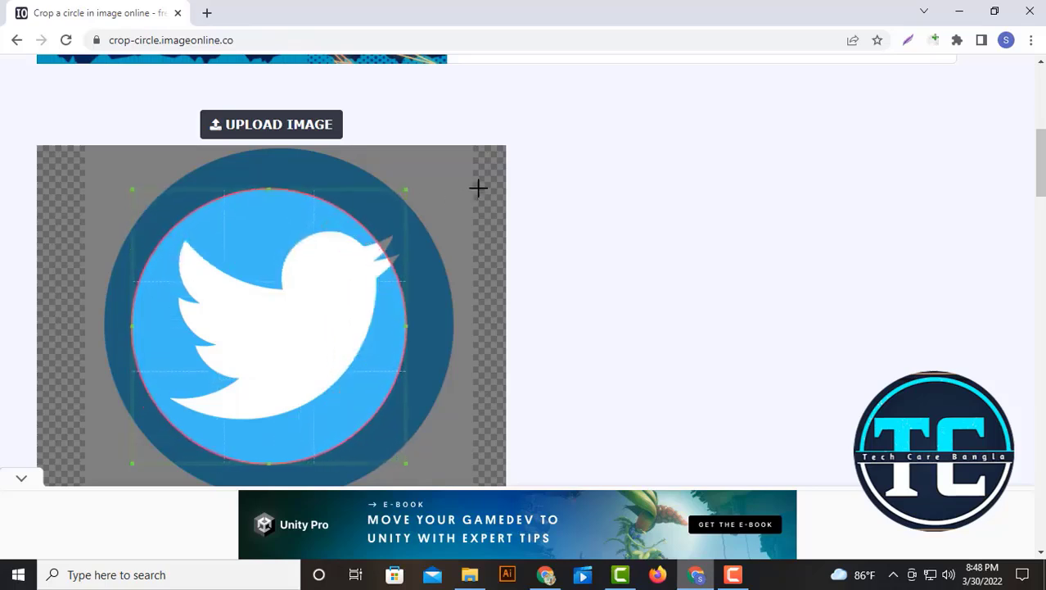
pyautogui.moveTo(406, 327); pyautogui.dragTo(460, 322)
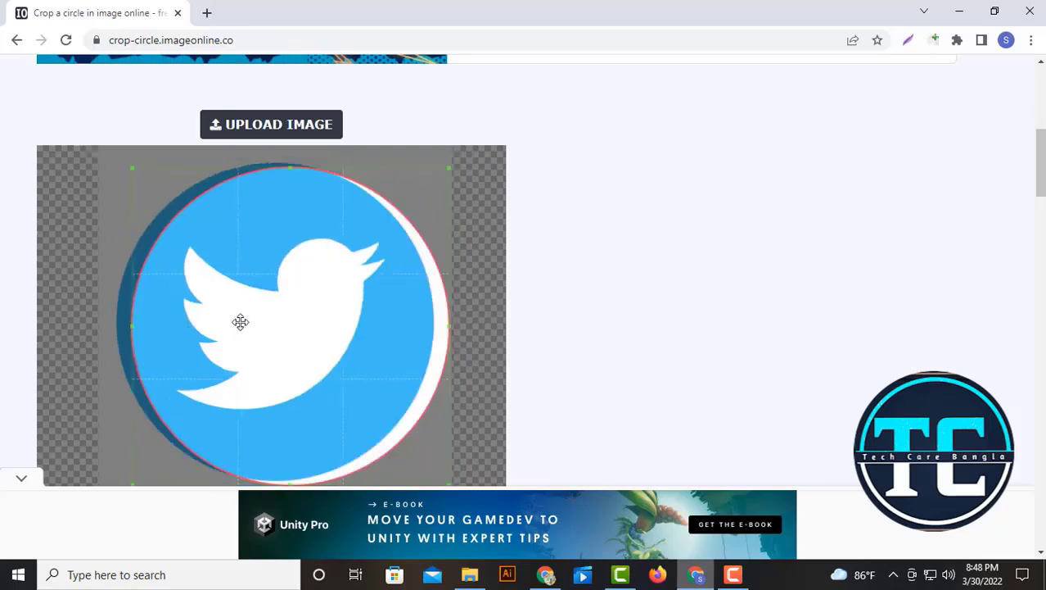
pyautogui.scroll(1, 247, 325)
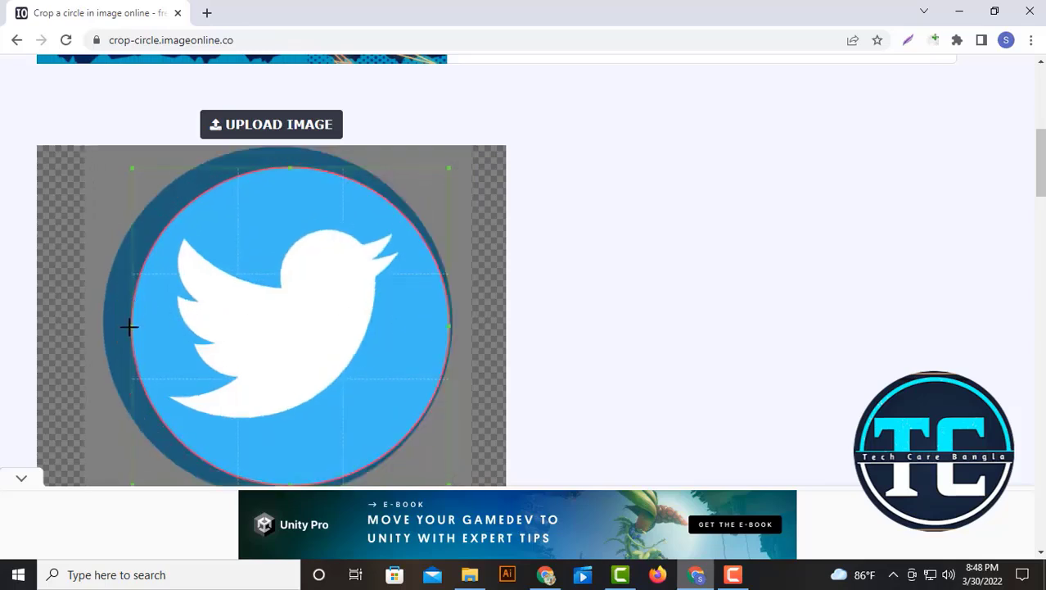
pyautogui.moveTo(132, 325); pyautogui.dragTo(117, 304)
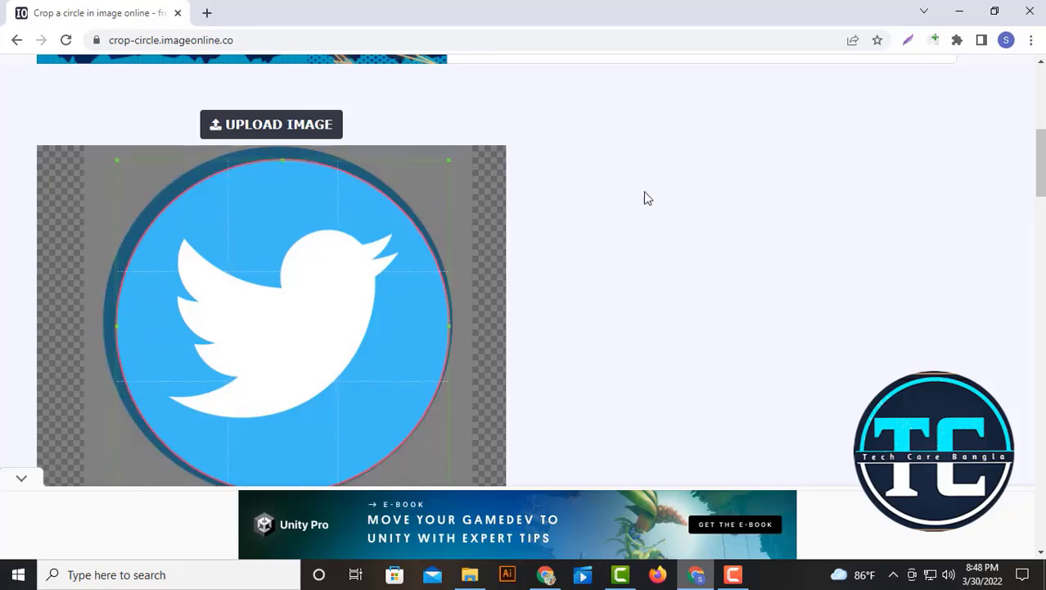
pyautogui.scroll(-3, 537, 213)
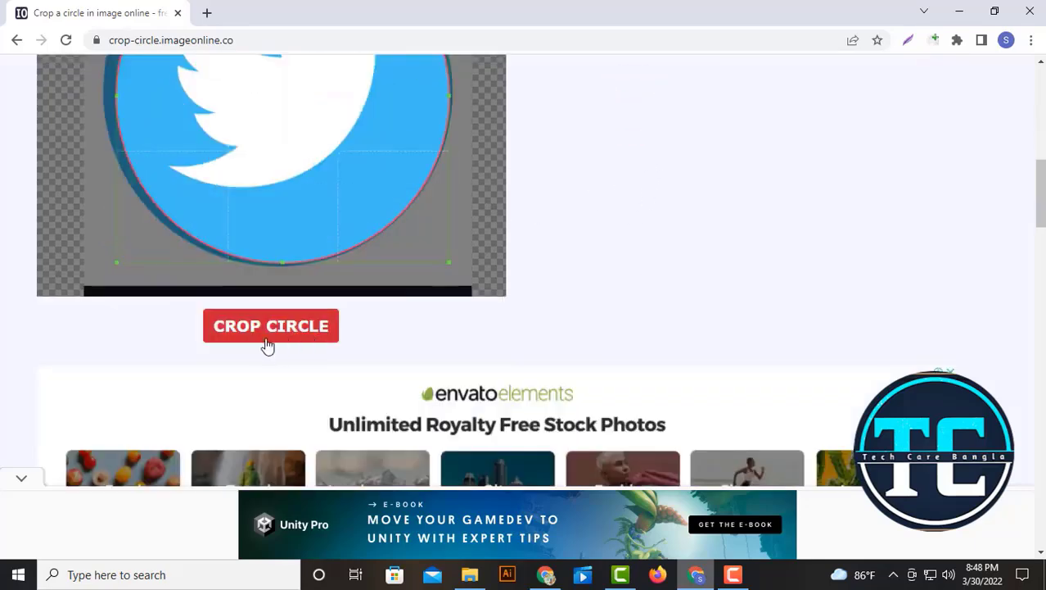
pyautogui.click(280, 336)
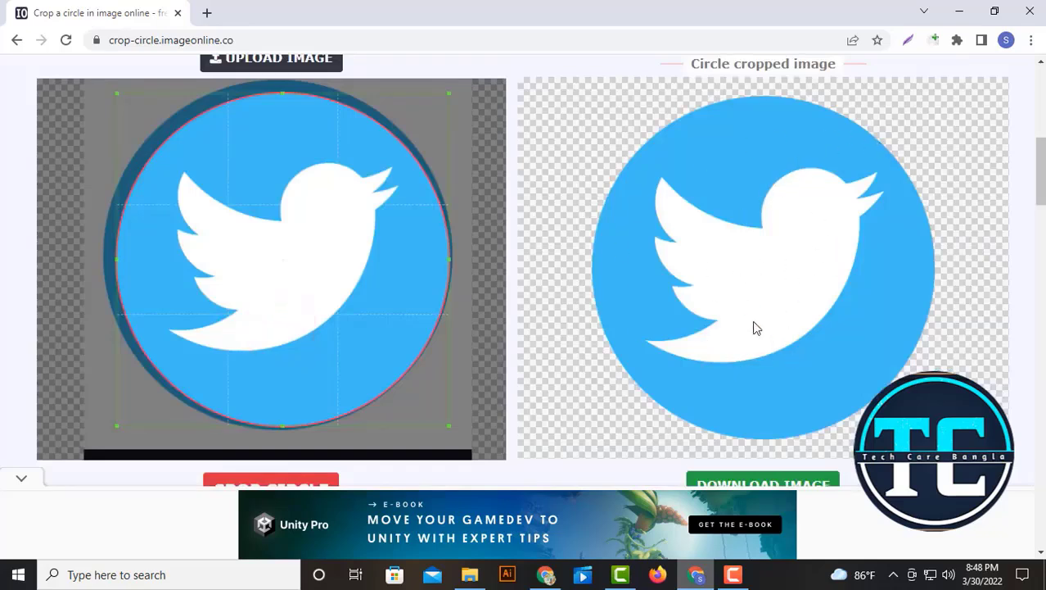
# Download the circle-cropped Twitter logo image.
pyautogui.scroll(-2, 767, 343)
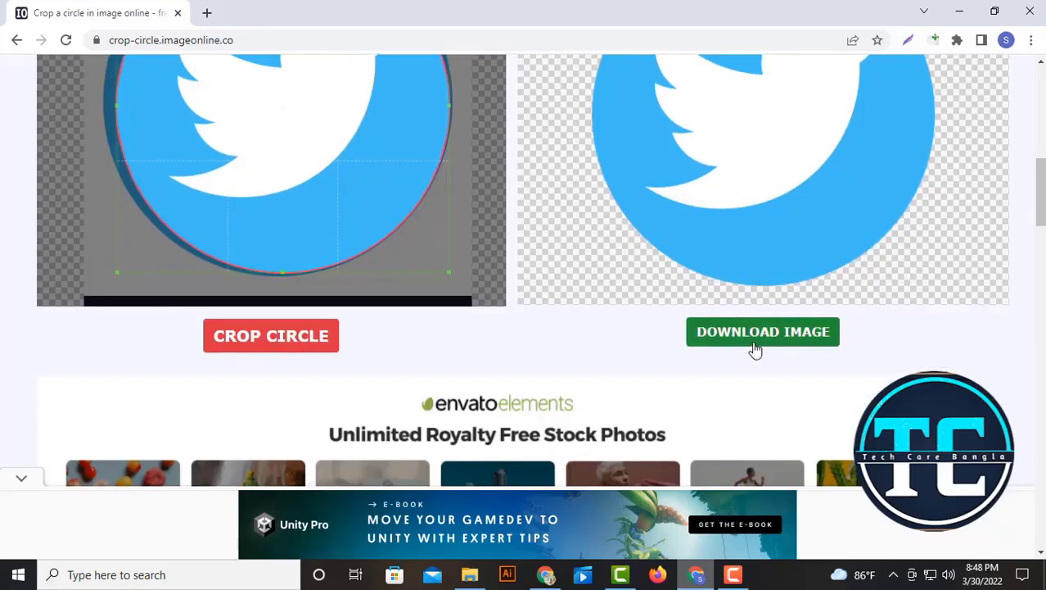
pyautogui.click(767, 343)
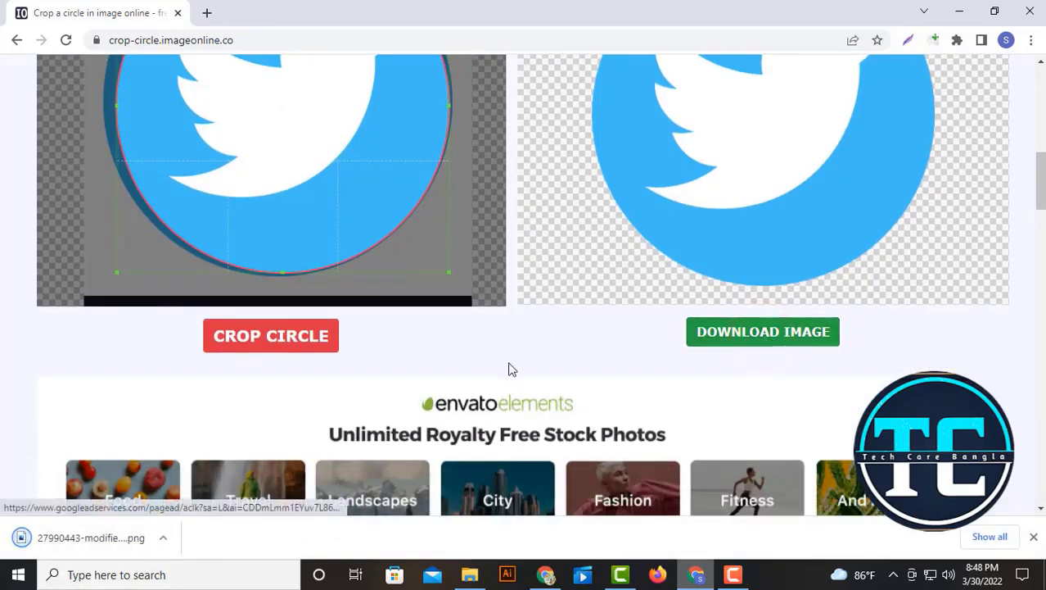
# Open the Overlay Images tool and look over its upload area, border and blend options, and sample result.
pyautogui.scroll(8, 569, 388)
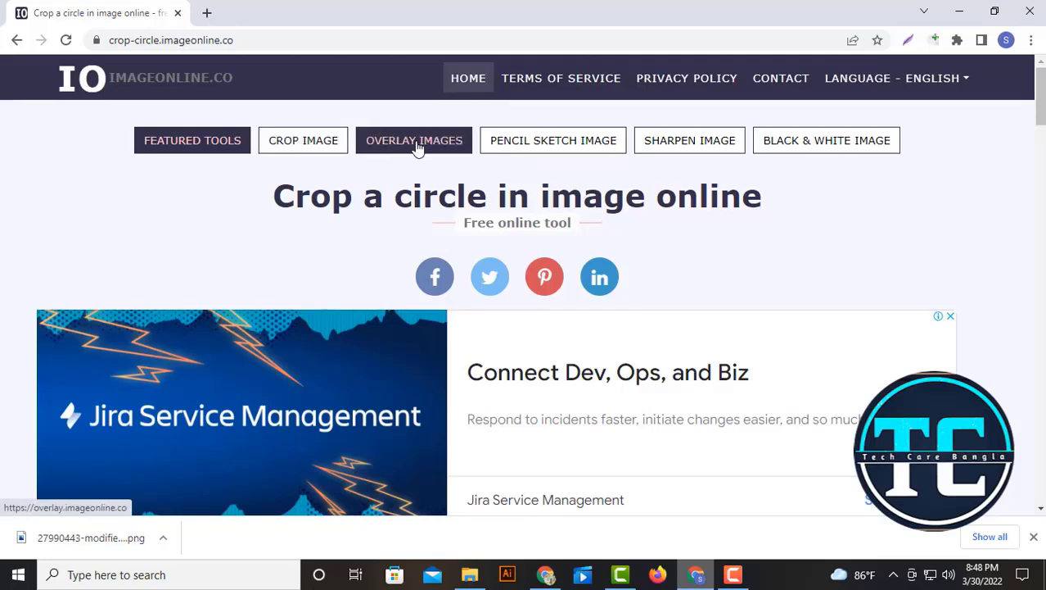
pyautogui.click(416, 145)
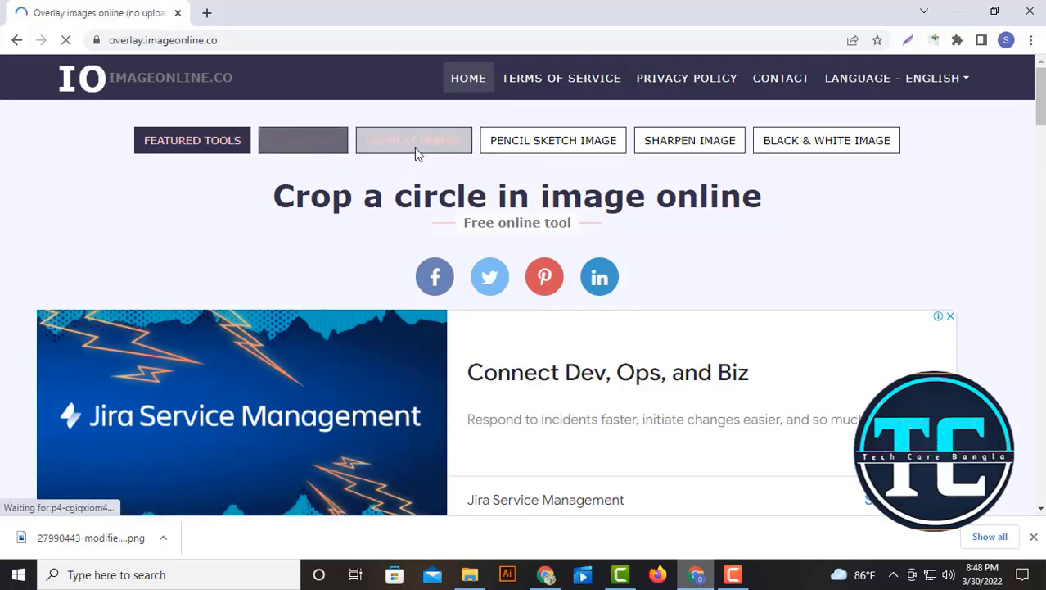
pyautogui.scroll(-3, 503, 336)
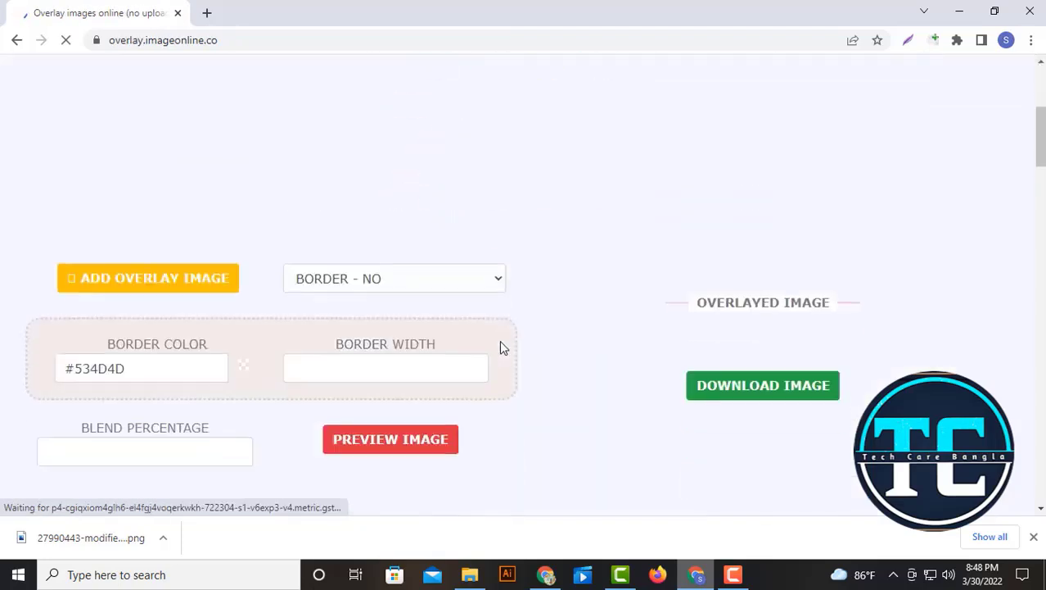
pyautogui.scroll(5, 541, 362)
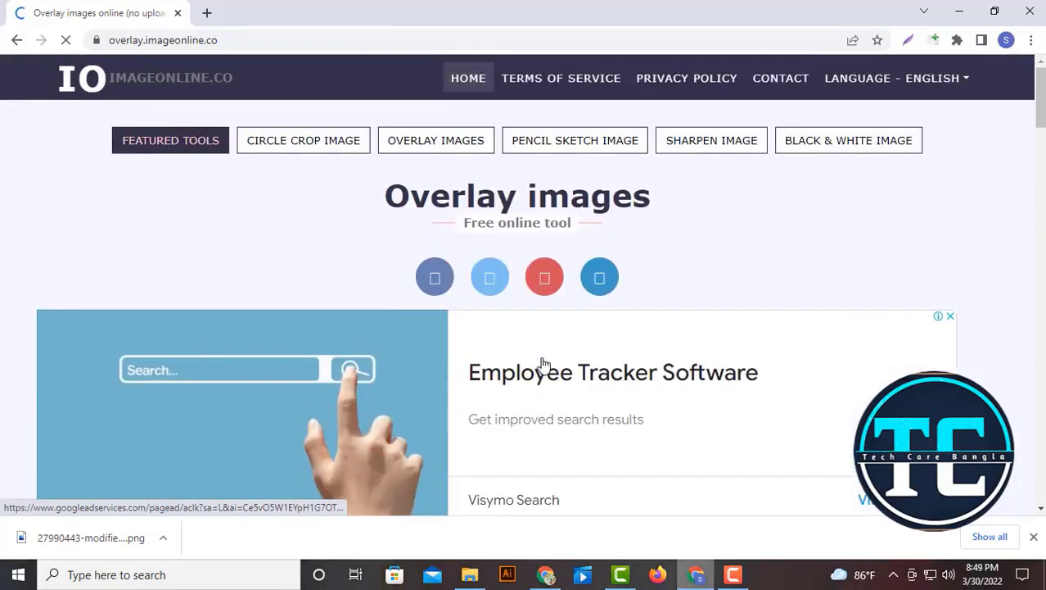
pyautogui.scroll(-10, 542, 364)
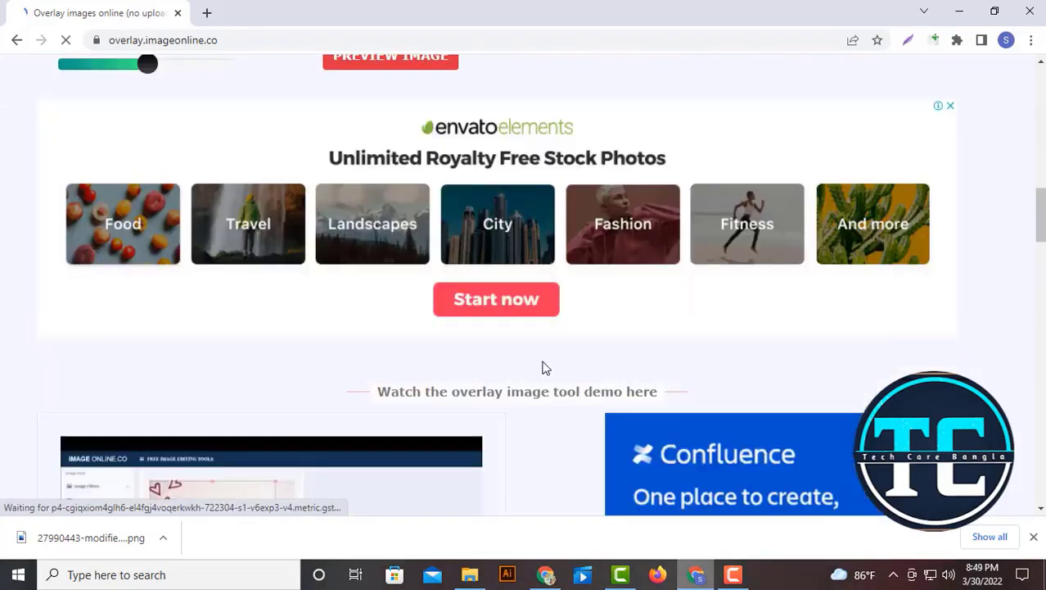
pyautogui.scroll(7, 547, 367)
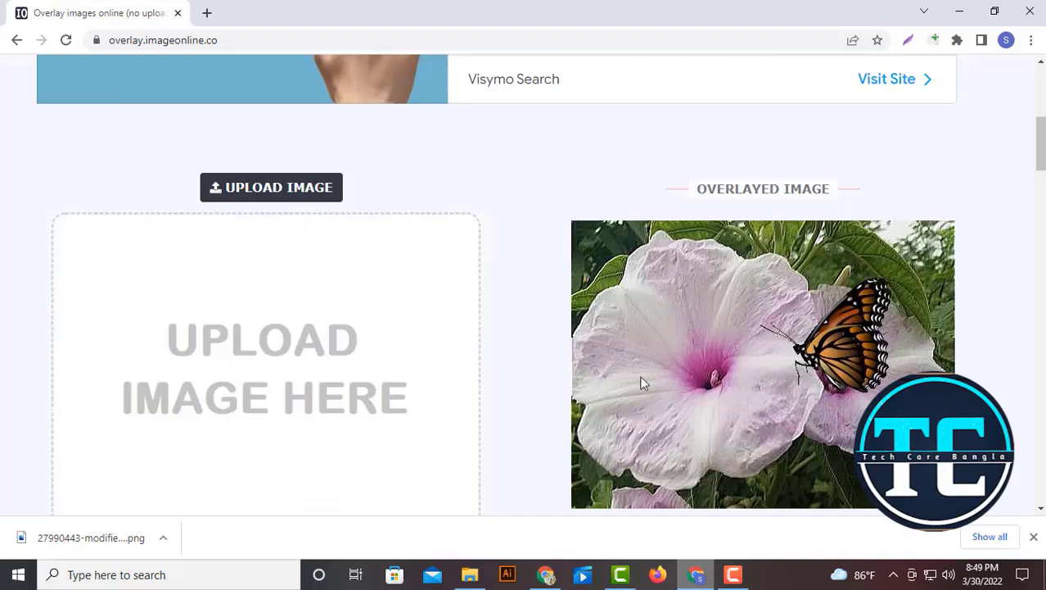
# Open the Pencil Sketch Image tool and compare its sunflower sample photo with the sketched version.
pyautogui.scroll(5, 486, 374)
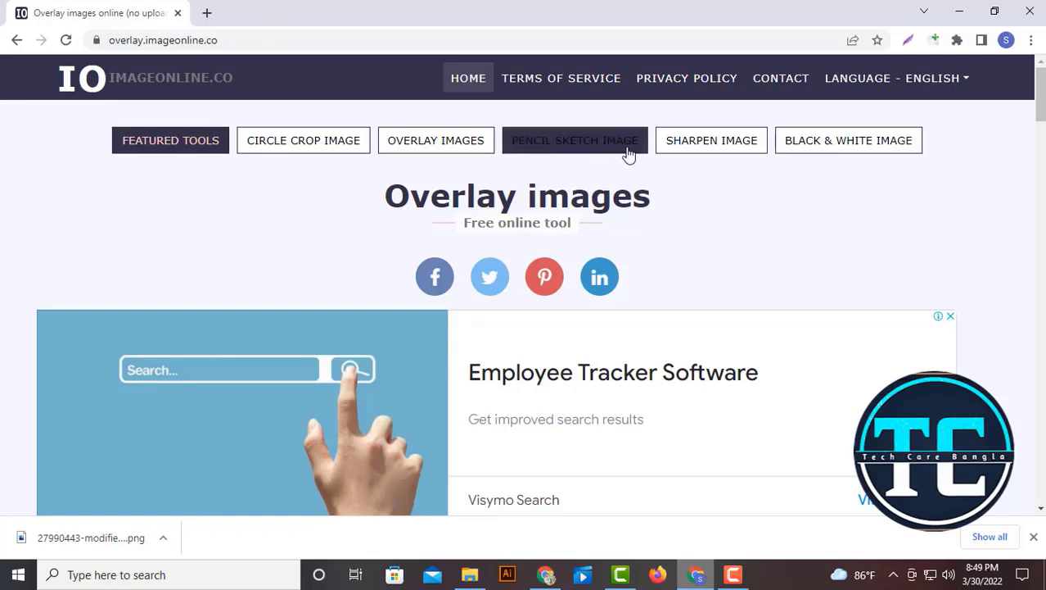
pyautogui.click(589, 147)
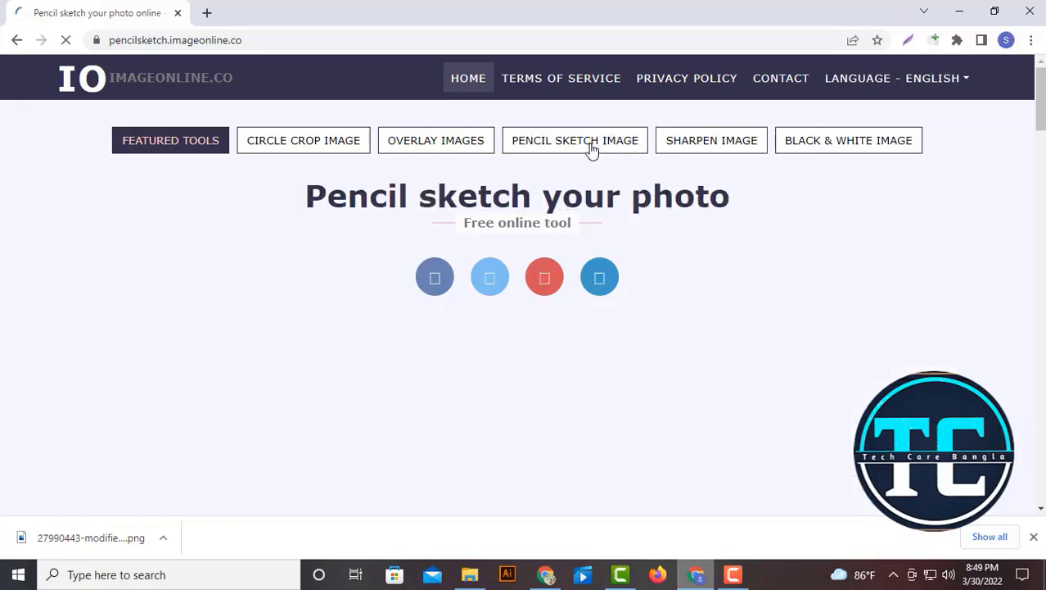
pyautogui.scroll(-5, 570, 271)
pyautogui.scroll(5, 512, 322)
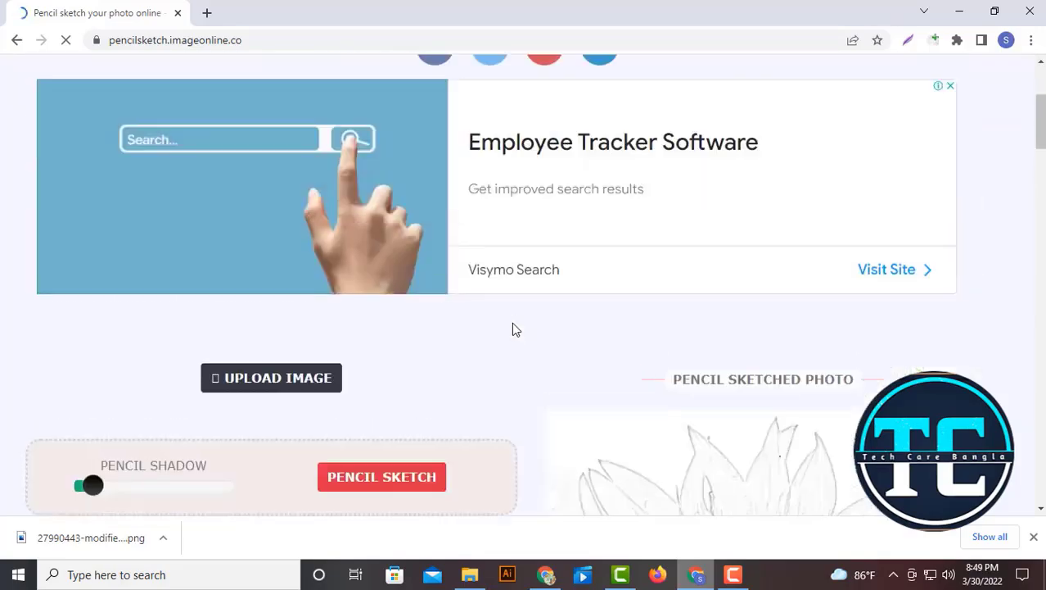
pyautogui.scroll(-8, 515, 330)
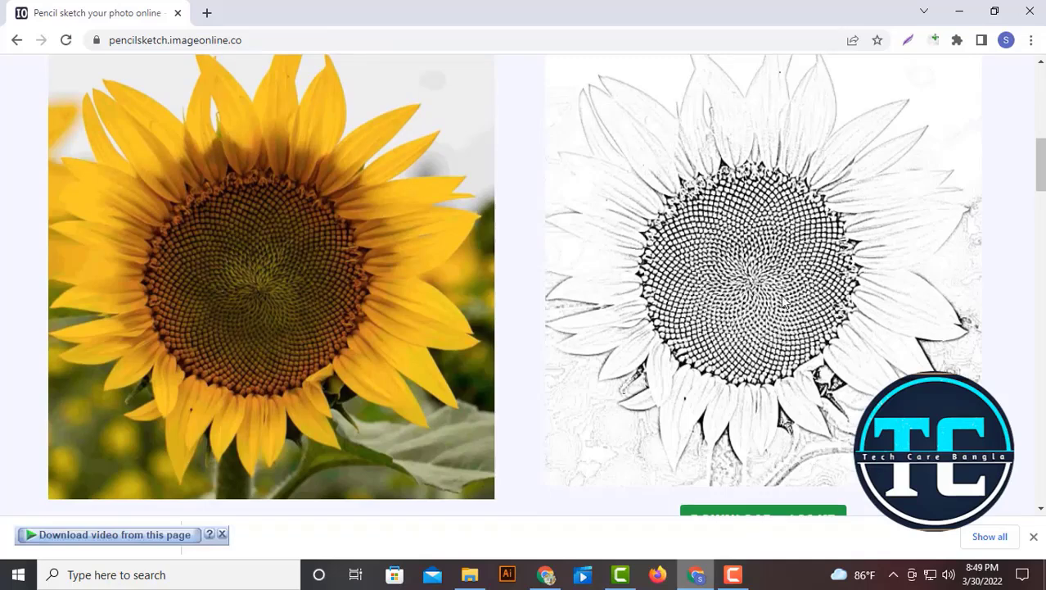
pyautogui.scroll(2, 782, 301)
pyautogui.scroll(1, 777, 350)
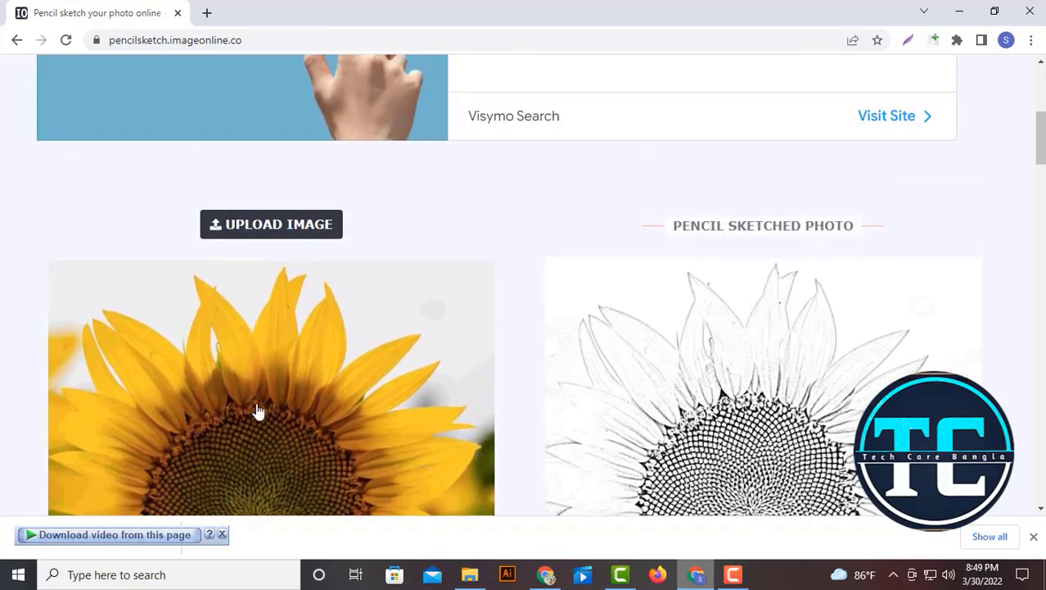
pyautogui.scroll(-2, 496, 381)
pyautogui.scroll(2, 822, 475)
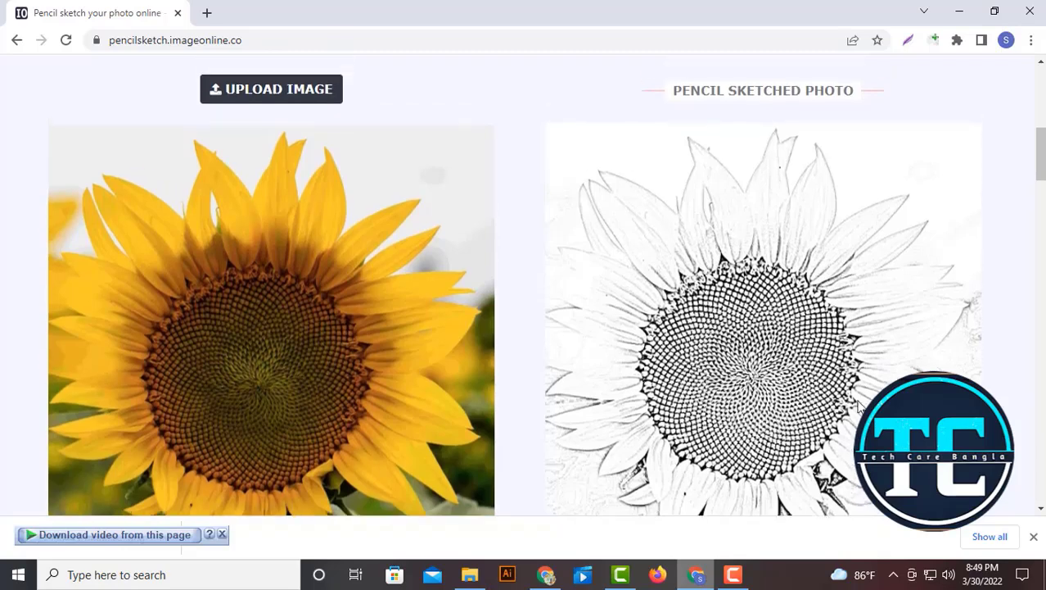
# Upload the portrait of the man in a plaid shirt, file 274341592_…_n, from the Downloads folder to the pencil sketch tool.
pyautogui.click(277, 229)
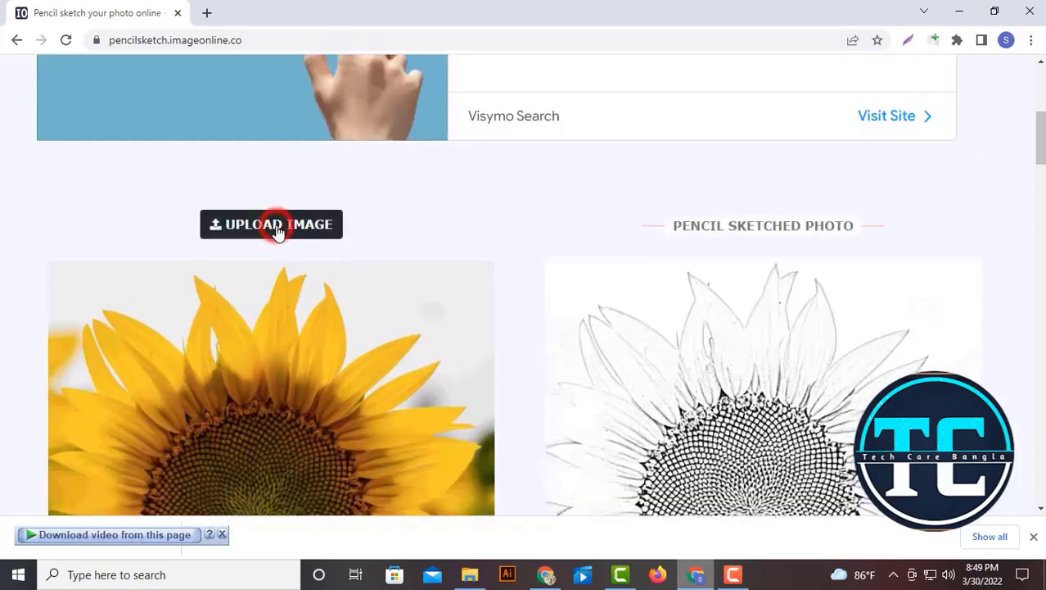
pyautogui.scroll(-5, 206, 234)
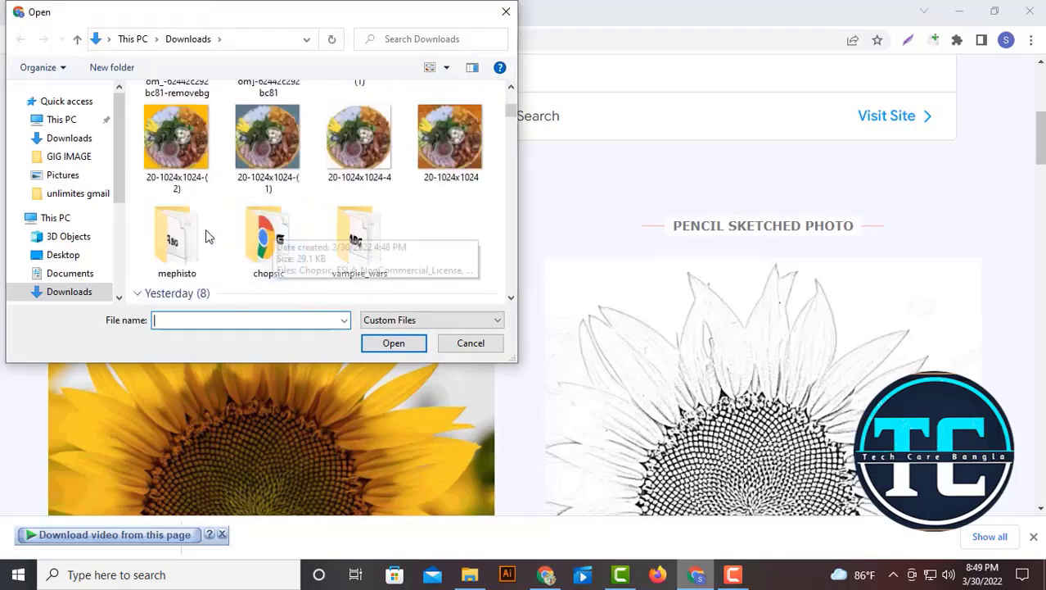
pyautogui.click(178, 237)
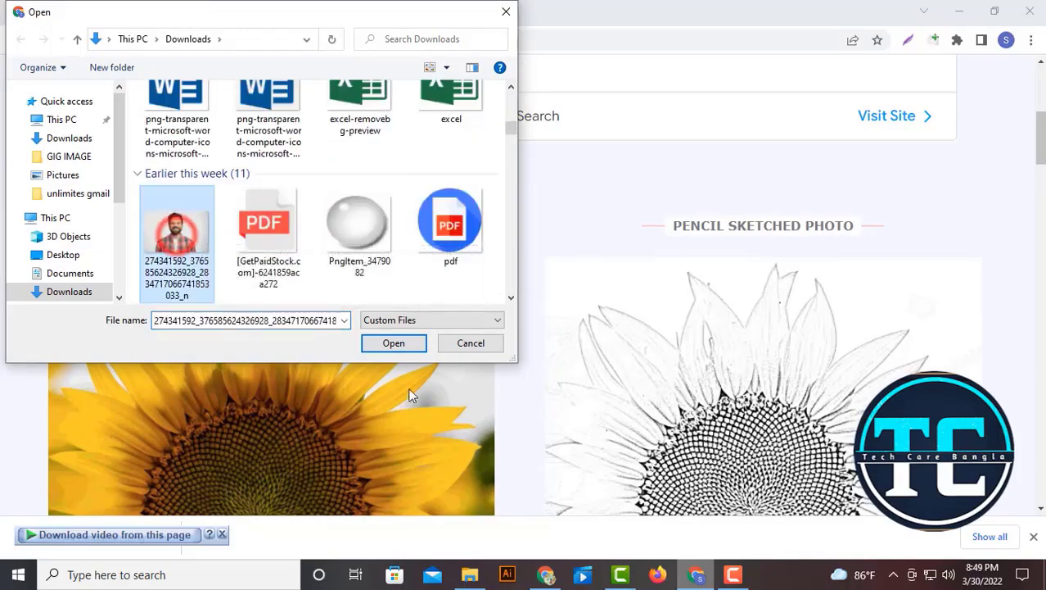
pyautogui.click(394, 344)
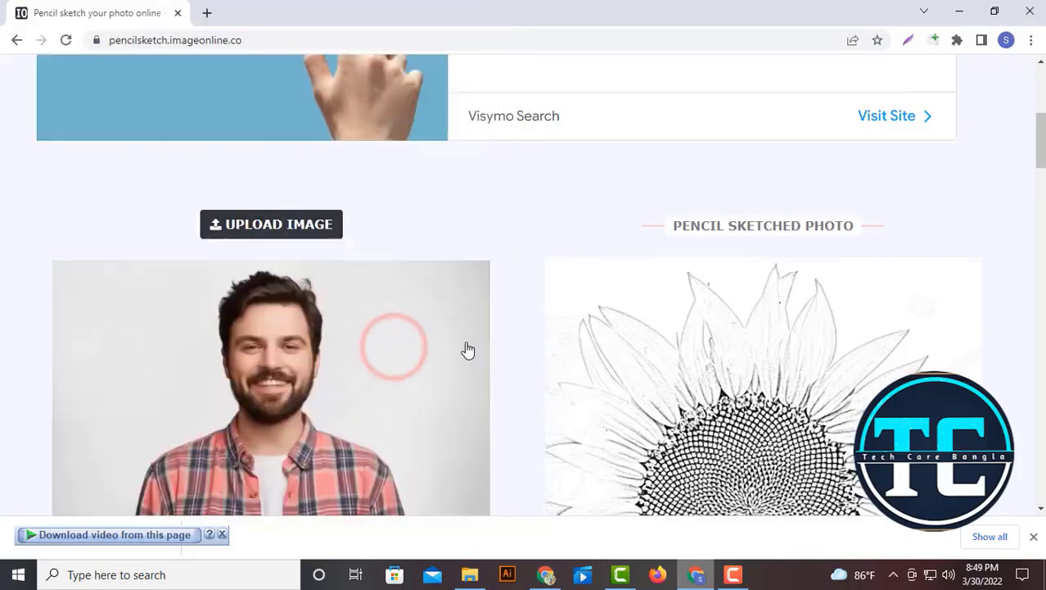
# Raise the pencil shadow close to its maximum and generate the pencil sketch of the portrait.
pyautogui.scroll(-3, 422, 341)
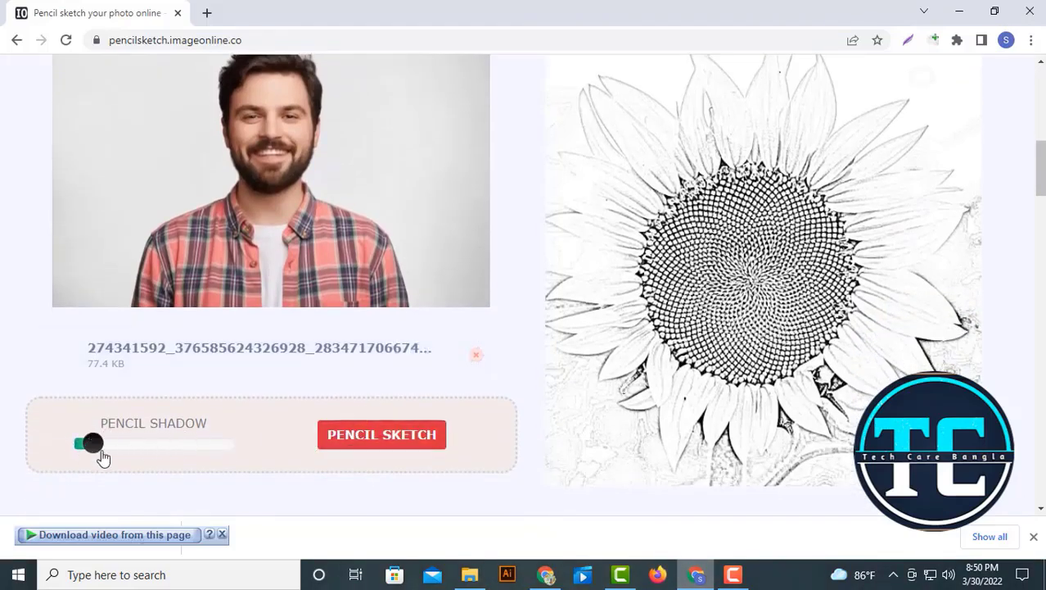
pyautogui.moveTo(97, 450)
pyautogui.mouseDown()
pyautogui.moveTo(206, 449)
pyautogui.moveTo(147, 455)
pyautogui.moveTo(181, 455)
pyautogui.mouseUp()
pyautogui.moveTo(180, 450)
pyautogui.mouseDown()
pyautogui.moveTo(217, 456)
pyautogui.moveTo(109, 464)
pyautogui.moveTo(210, 455)
pyautogui.mouseUp()
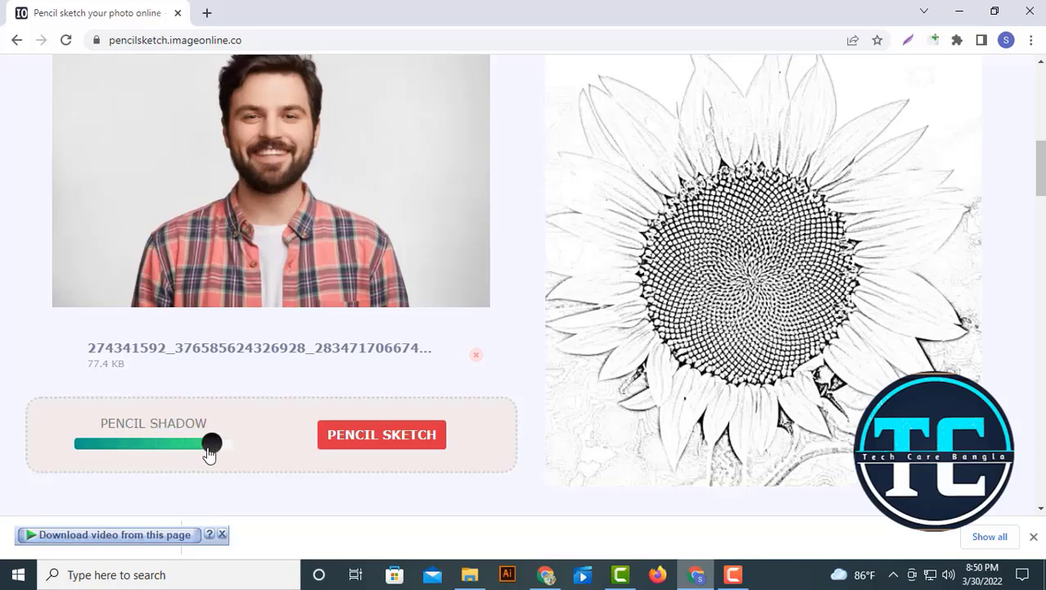
pyautogui.click(402, 442)
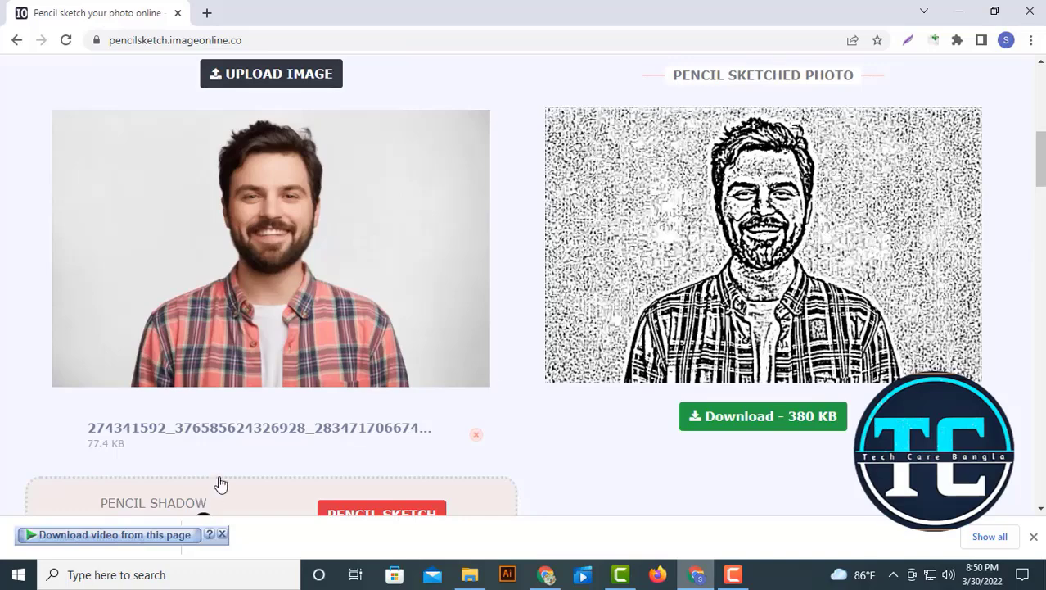
# Lower the pencil shadow to a small amount, regenerate the portrait sketch and compare it with the photo.
pyautogui.scroll(-2, 217, 483)
pyautogui.moveTo(118, 376); pyautogui.dragTo(99, 373)
pyautogui.click(382, 363)
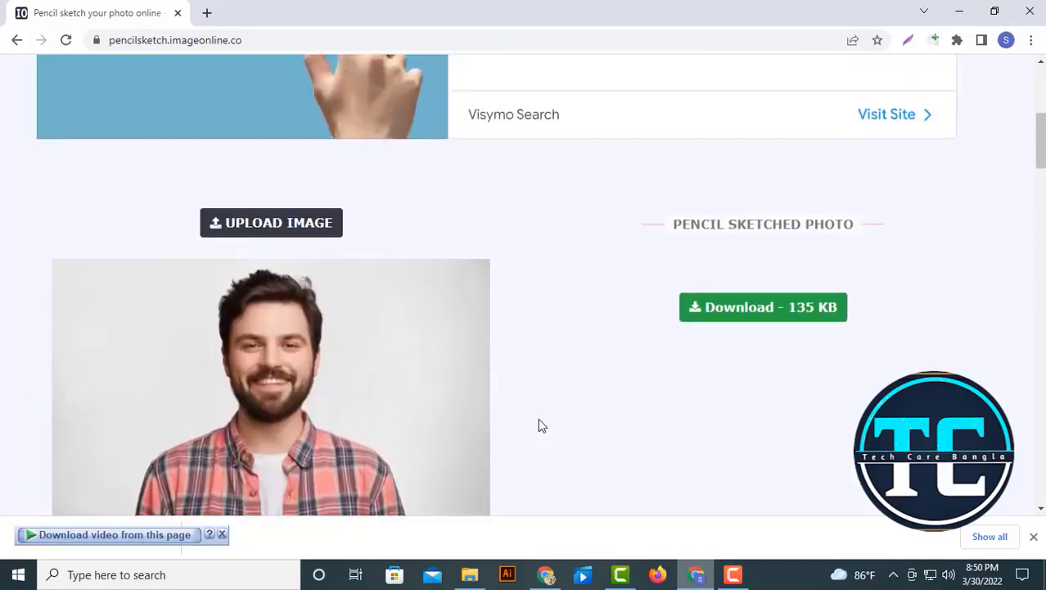
pyautogui.scroll(-1, 547, 410)
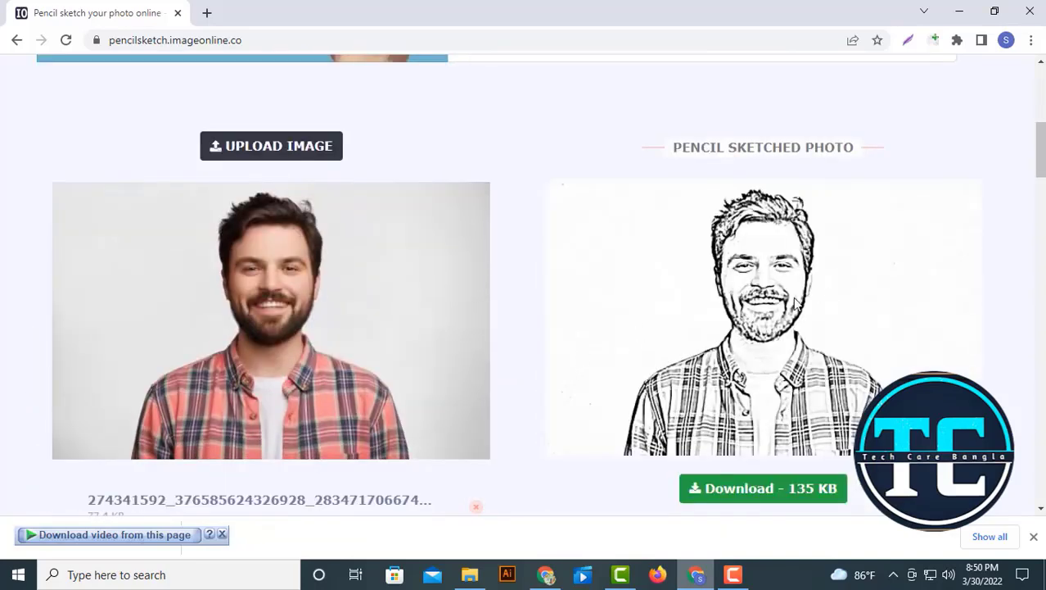
pyautogui.scroll(-2, 741, 306)
pyautogui.scroll(1, 754, 296)
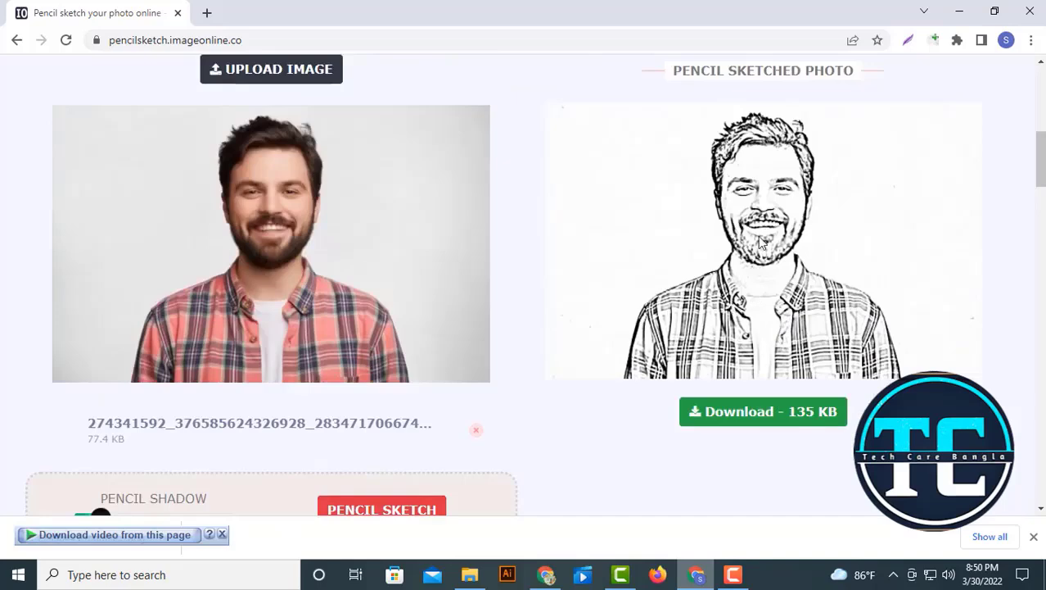
# Set the pencil shadow to its minimum and regenerate the portrait's pencil sketch.
pyautogui.scroll(-2, 571, 386)
pyautogui.click(85, 365)
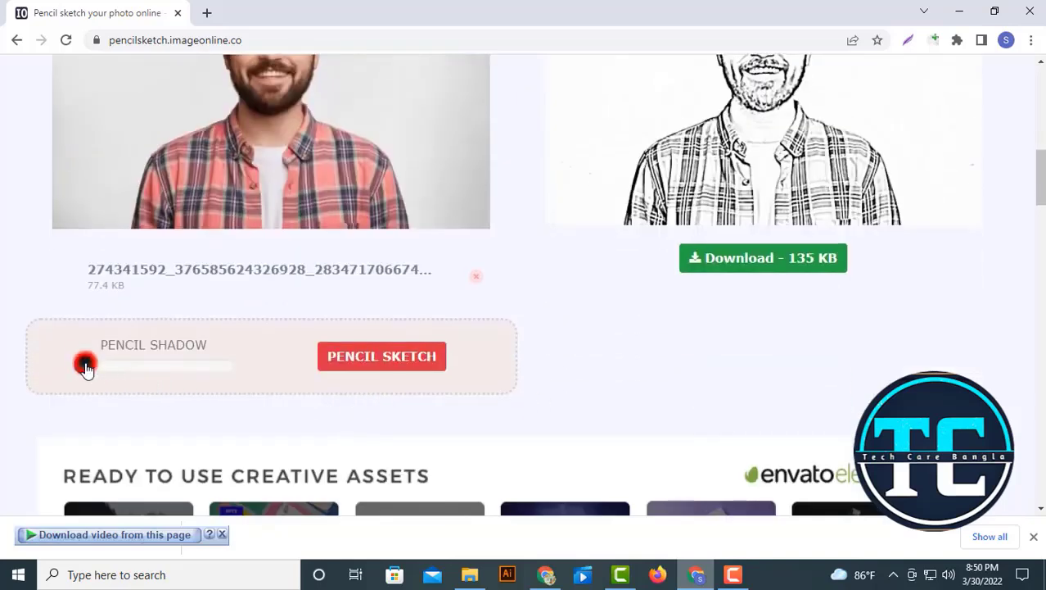
pyautogui.click(416, 359)
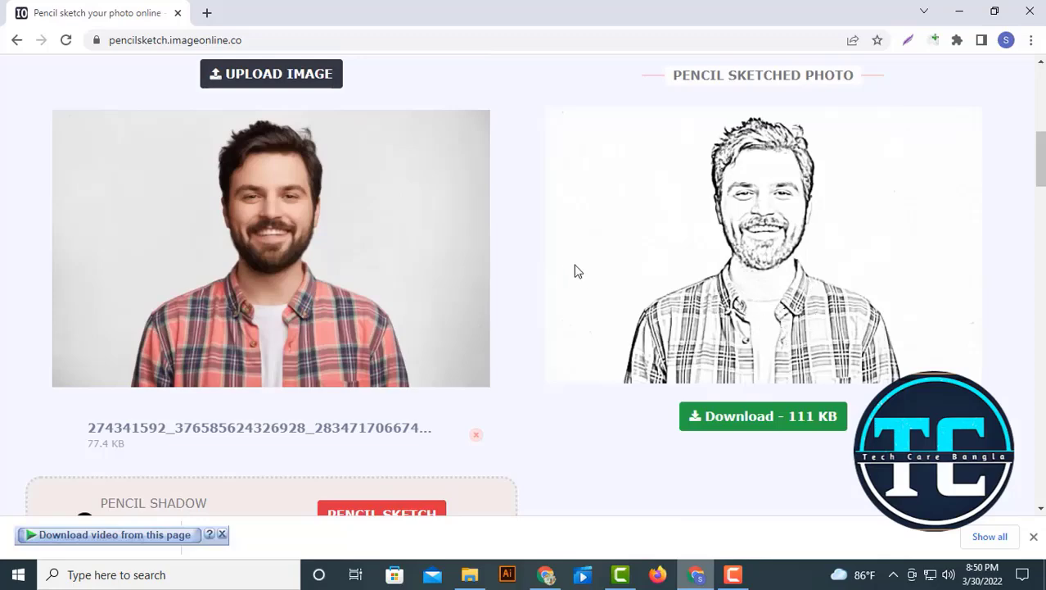
# Open the Sharpen Image tool and examine its flower sample beside the sharpened result.
pyautogui.scroll(7, 540, 258)
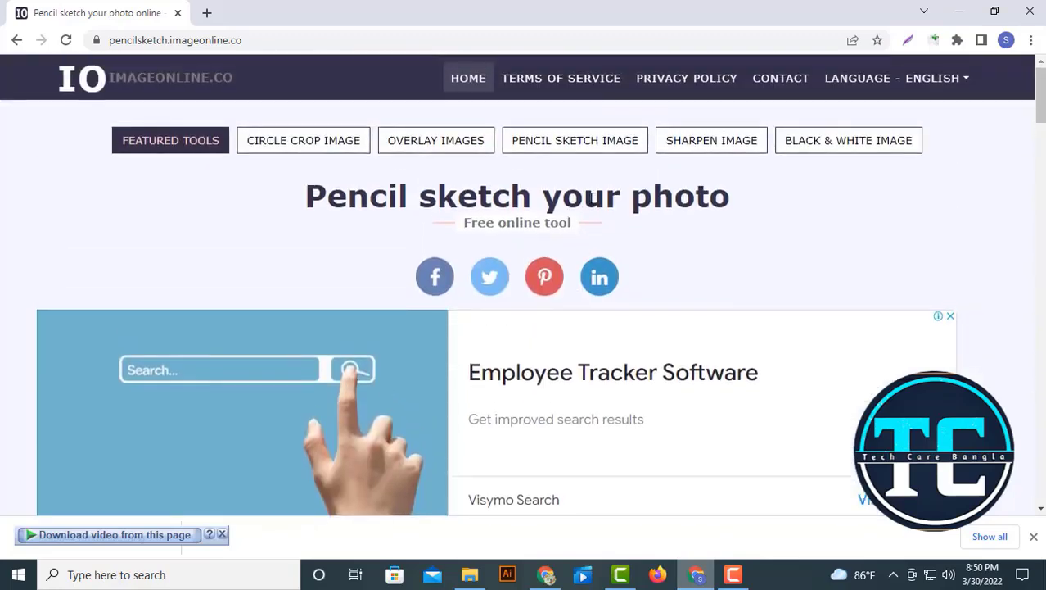
pyautogui.click(709, 152)
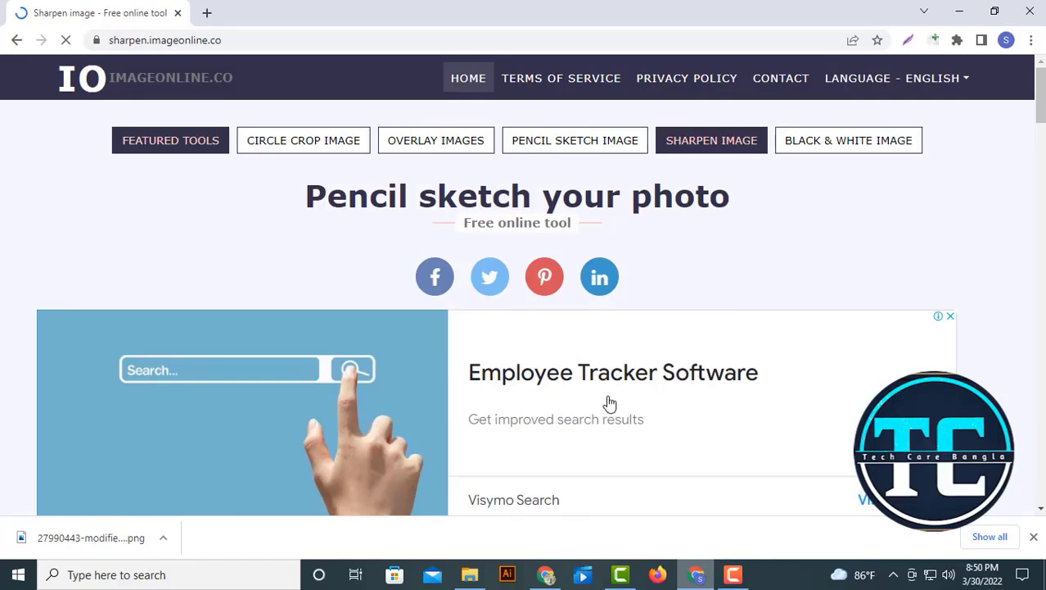
pyautogui.scroll(-5, 661, 341)
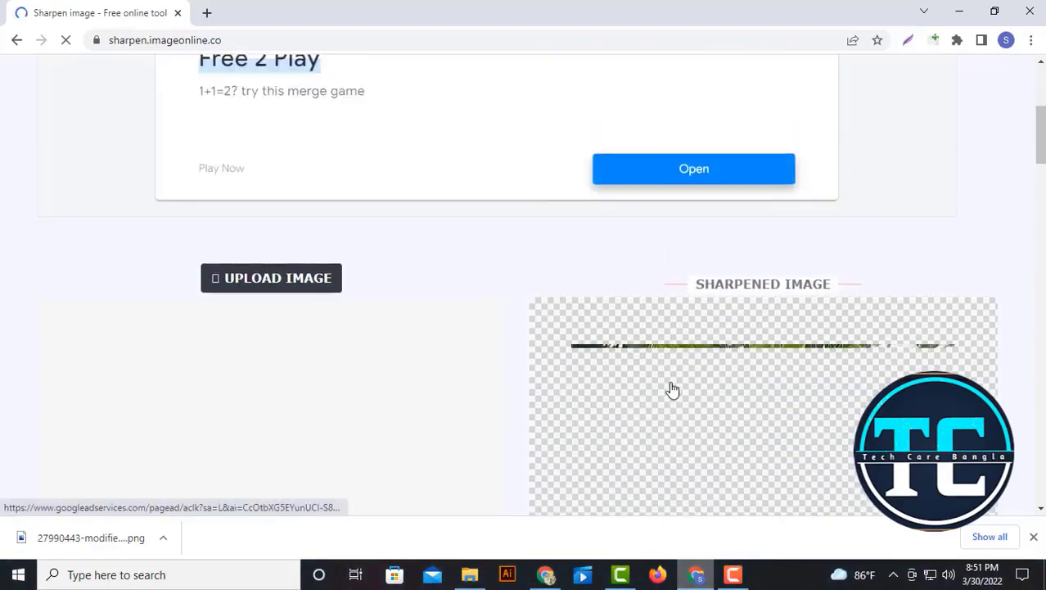
pyautogui.scroll(-3, 664, 369)
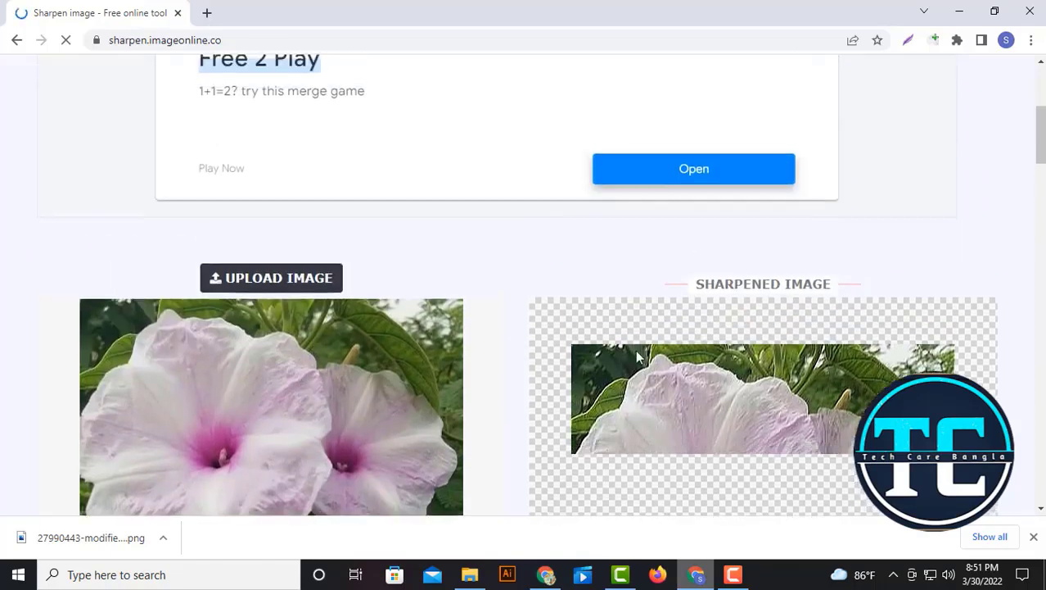
pyautogui.scroll(-1, 704, 413)
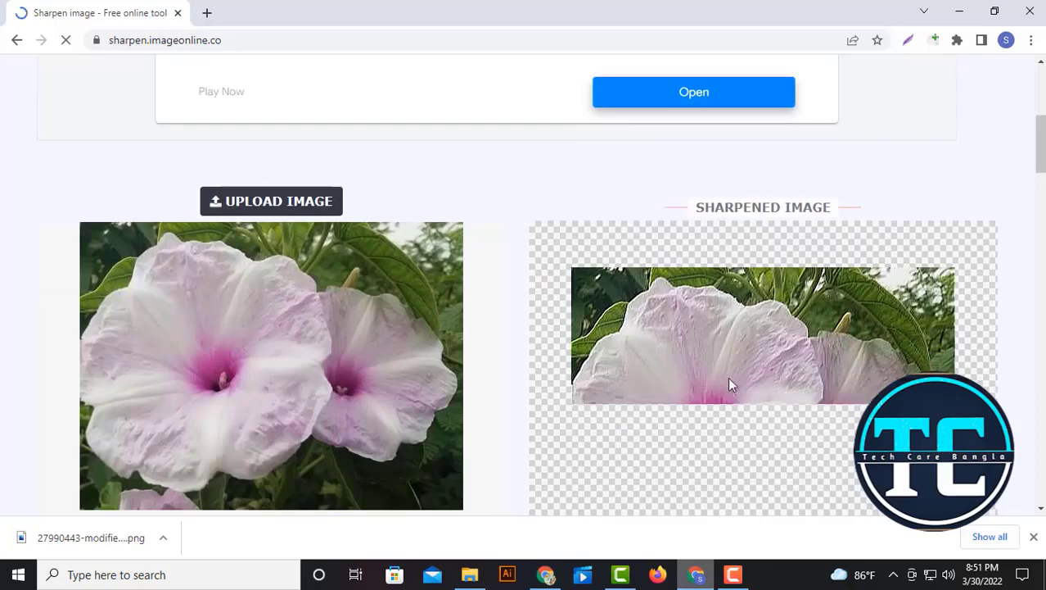
# Open the Black & White Image tool and view its image upload and result areas.
pyautogui.scroll(5, 778, 385)
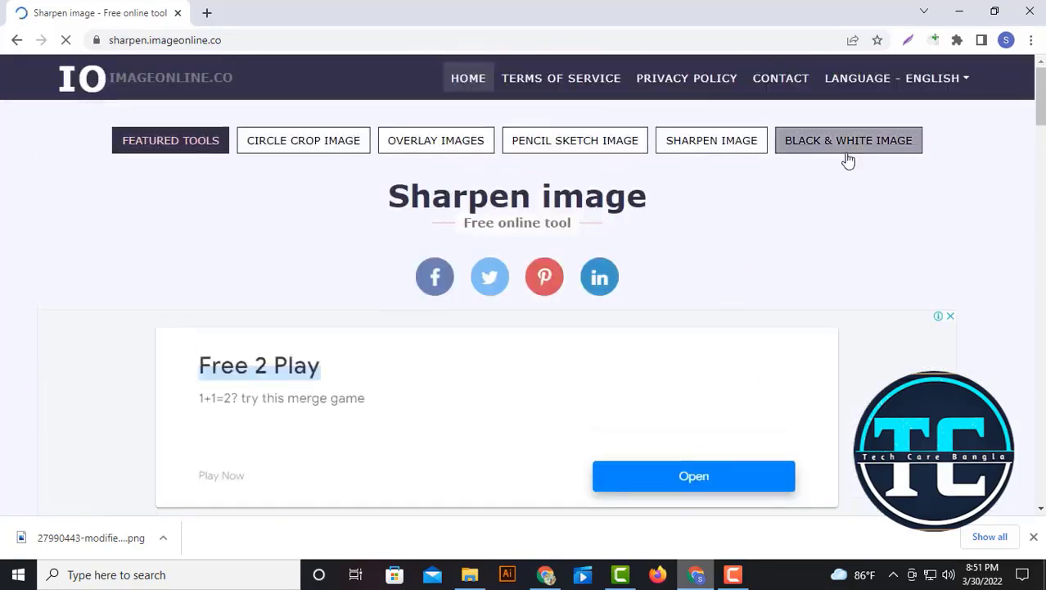
pyautogui.click(852, 149)
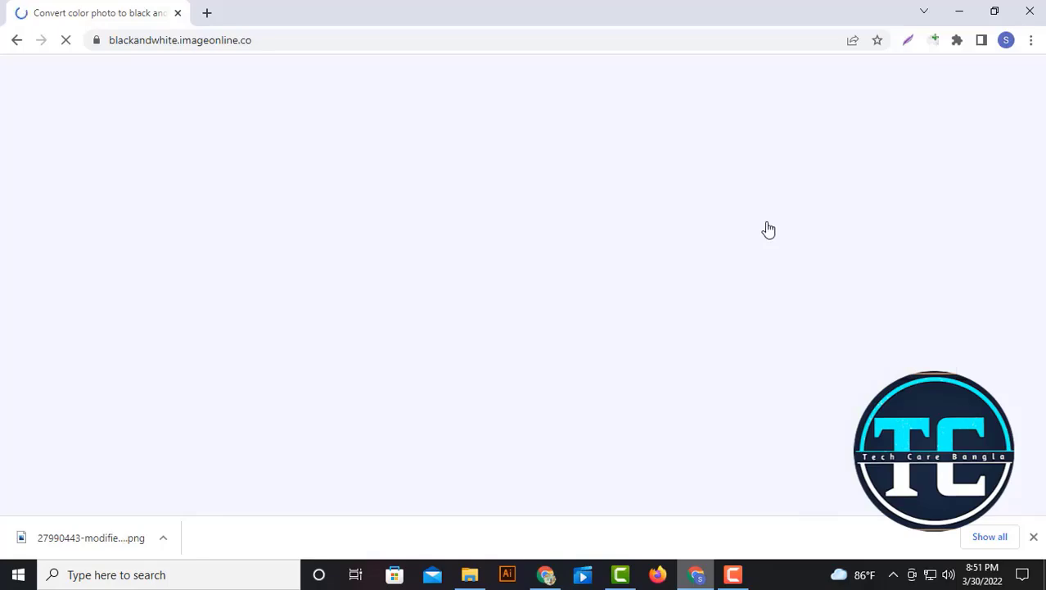
pyautogui.scroll(-3, 542, 322)
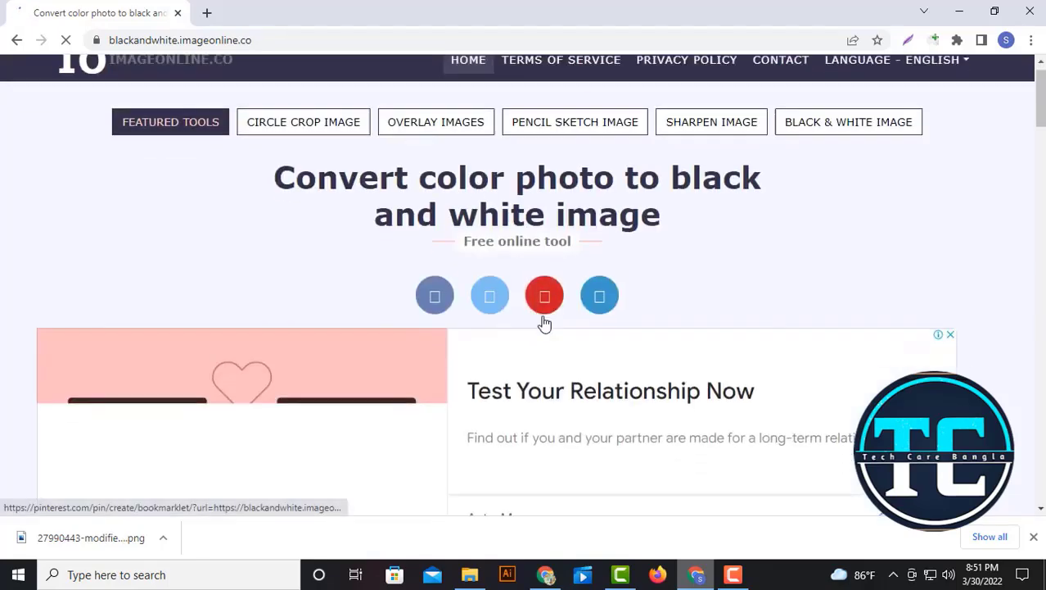
pyautogui.scroll(-3, 505, 318)
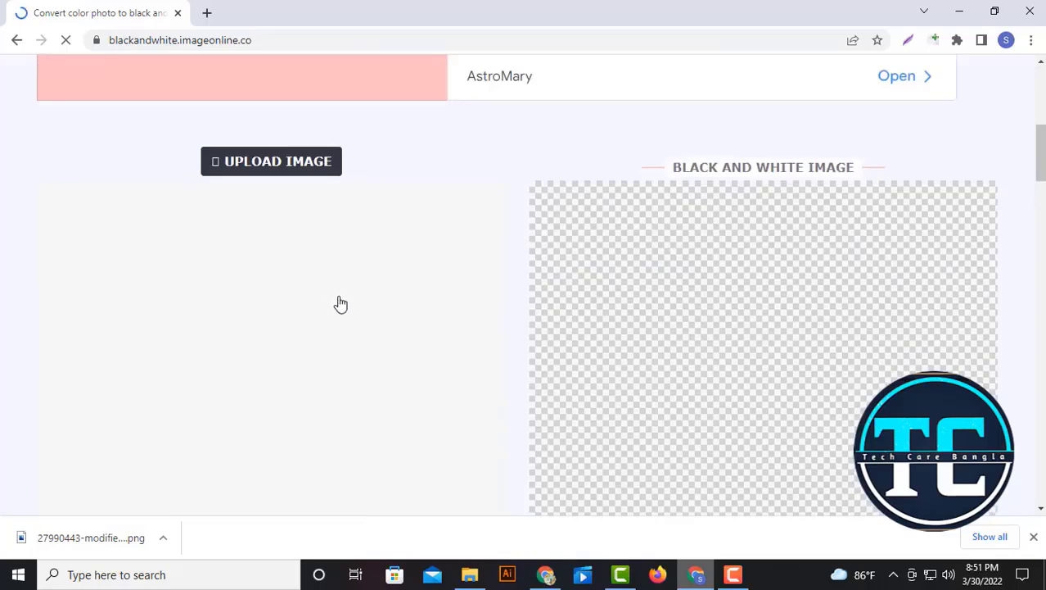
# Upload the bearded man's portrait from the Downloads folder and convert it to black and white.
pyautogui.scroll(-1, 340, 303)
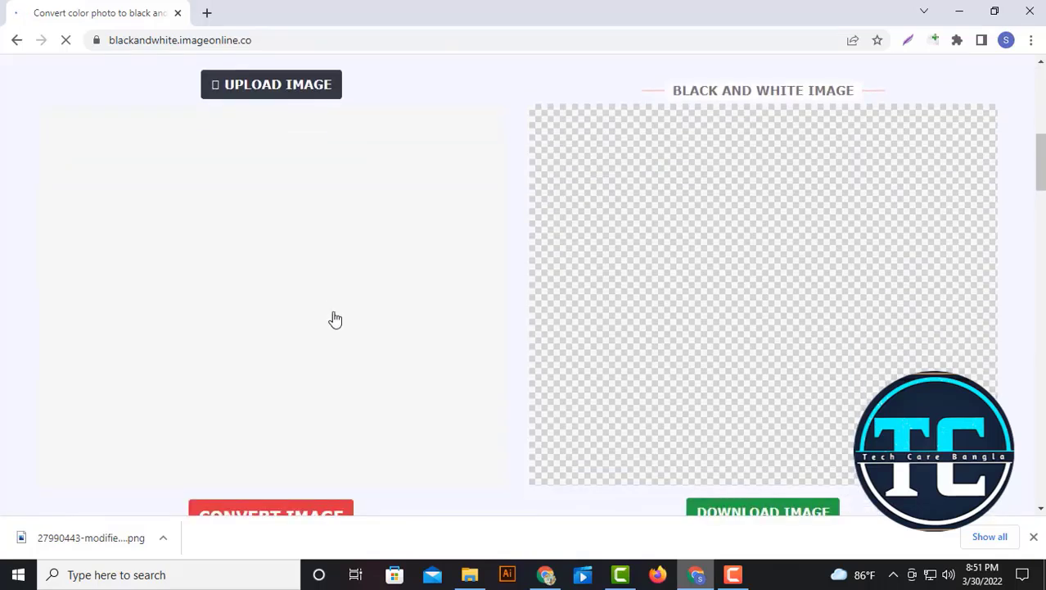
pyautogui.scroll(2, 334, 320)
pyautogui.click(296, 243)
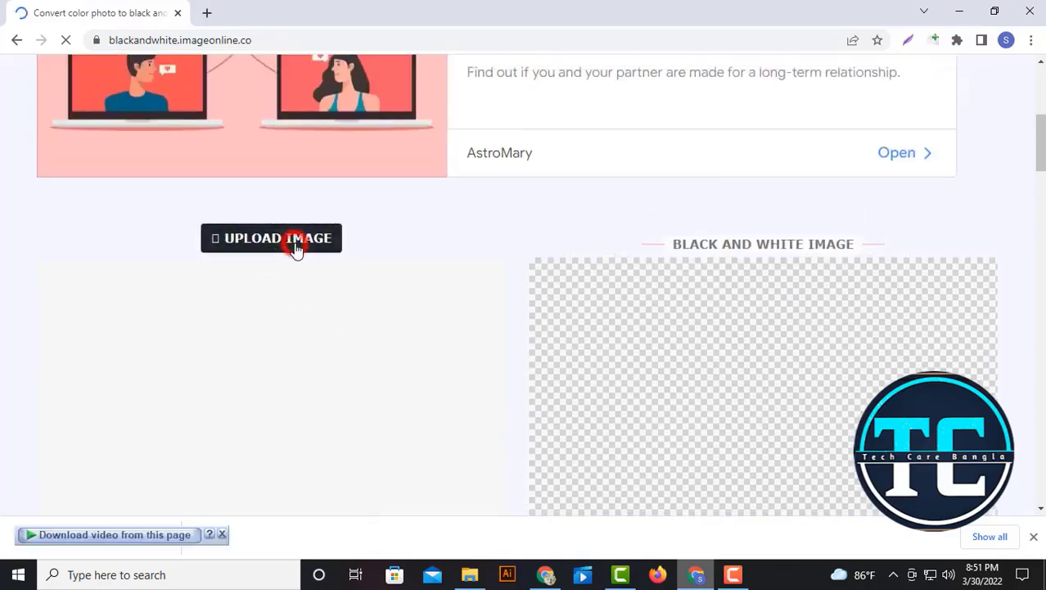
pyautogui.scroll(-8, 233, 244)
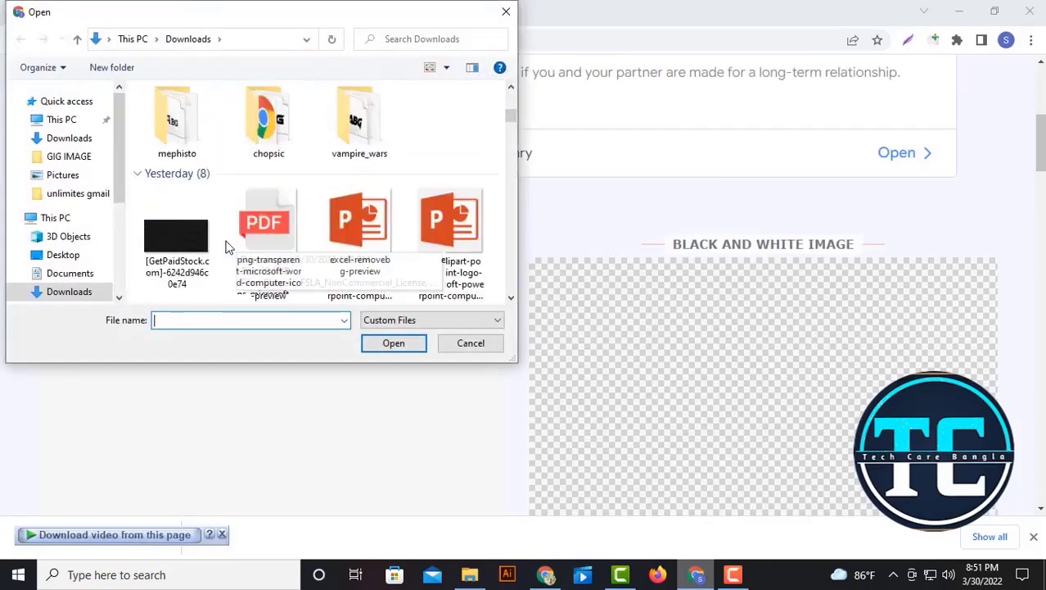
pyautogui.click(178, 255)
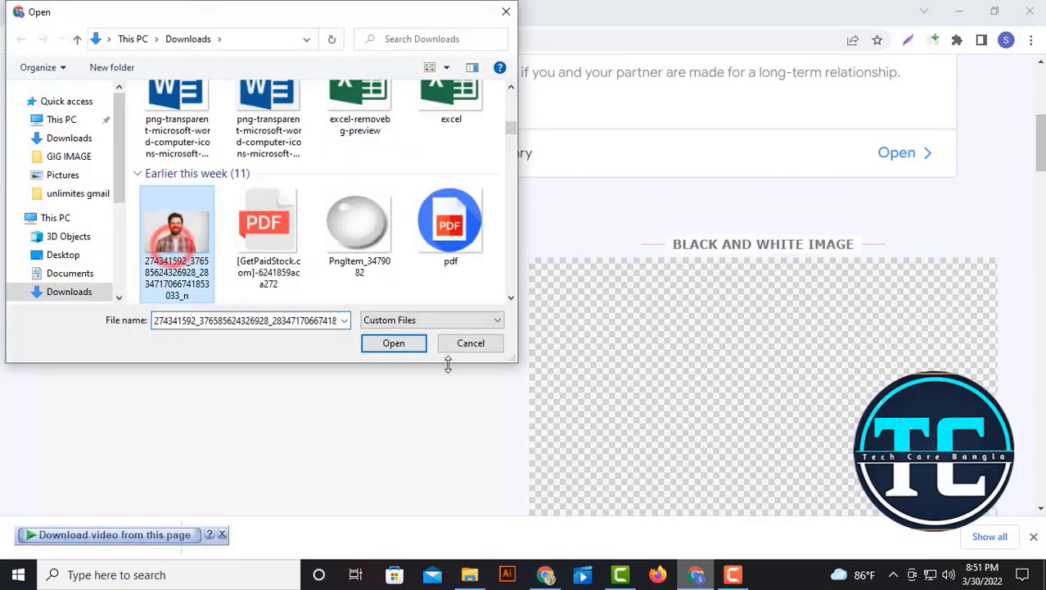
pyautogui.click(394, 343)
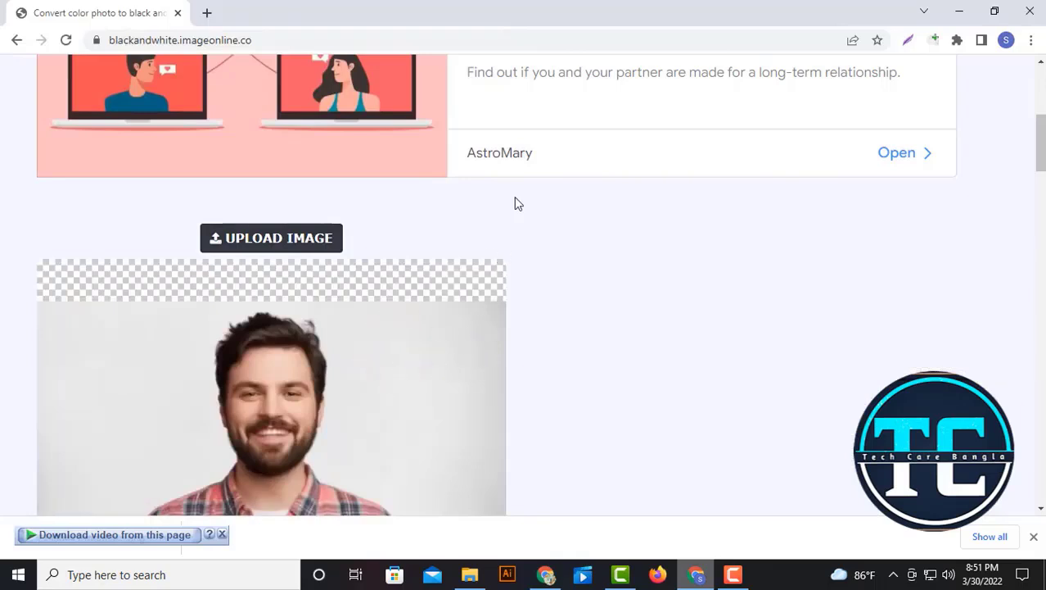
pyautogui.scroll(-3, 513, 210)
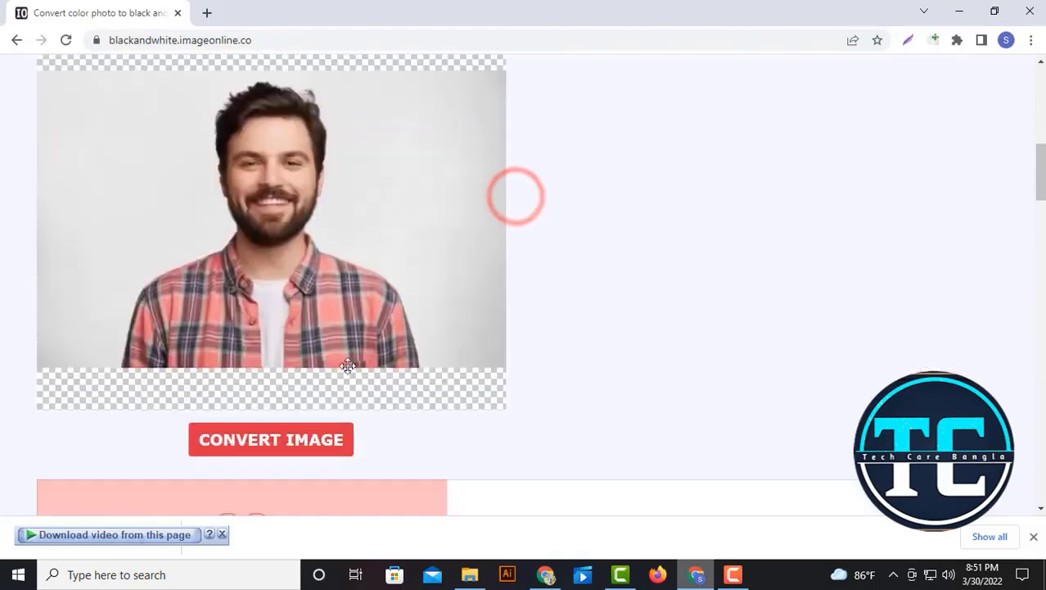
pyautogui.click(288, 446)
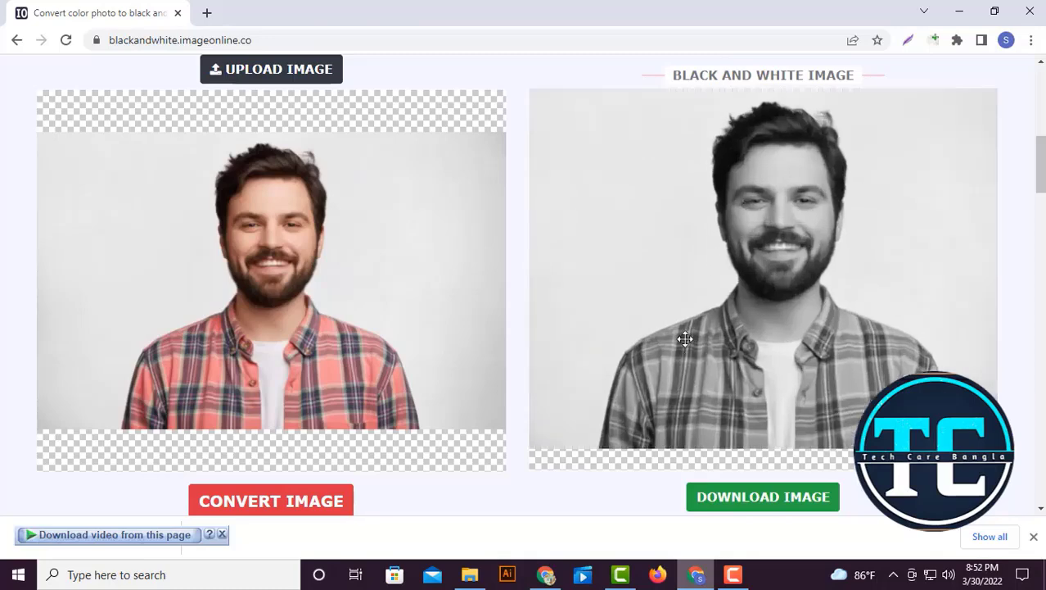
# Compare the colour portrait with its black-and-white version.
pyautogui.click(475, 63)
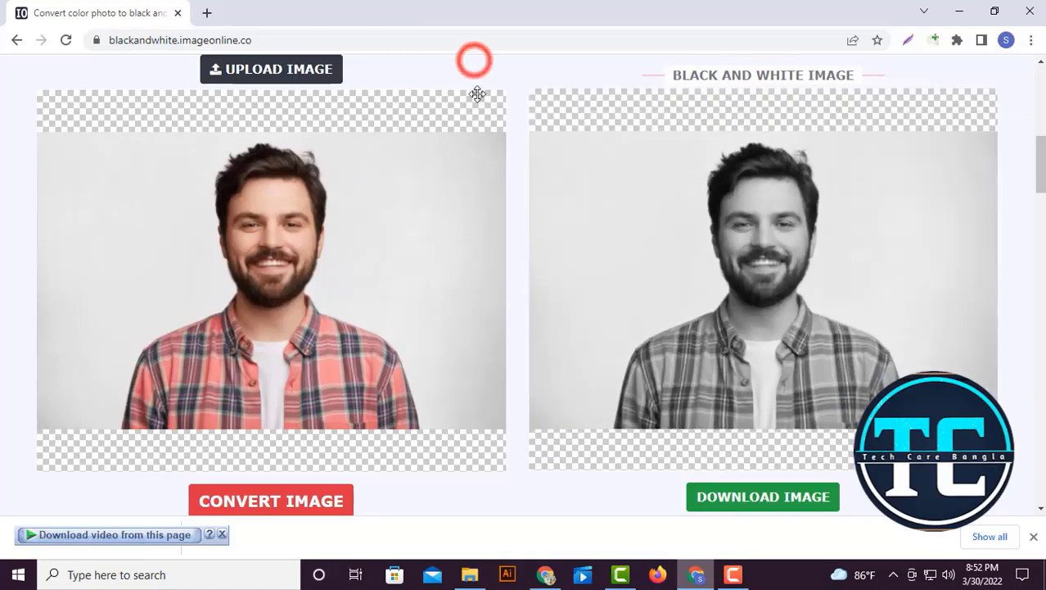
pyautogui.click(501, 79)
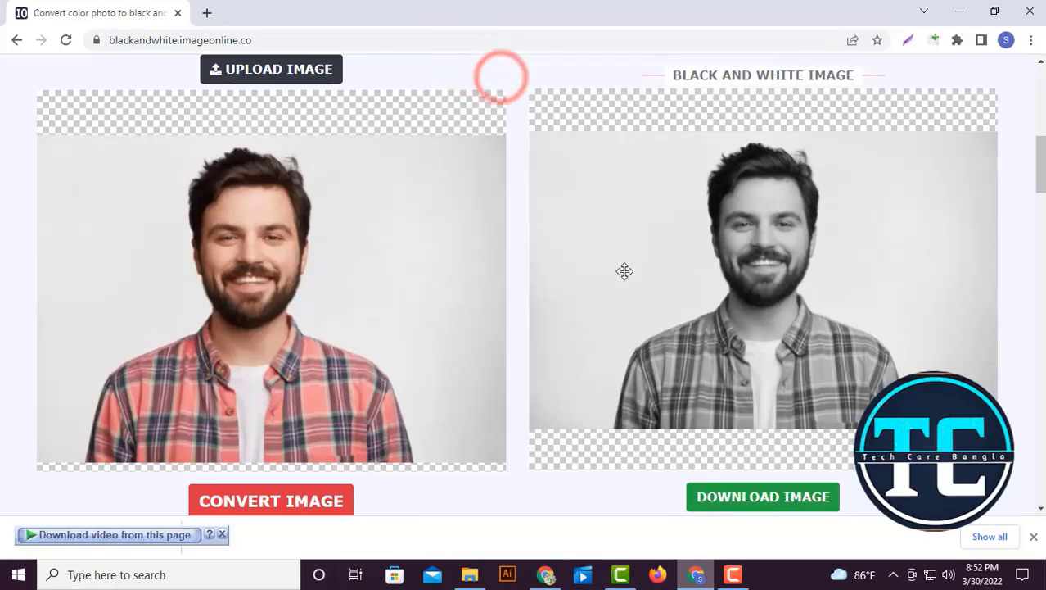
pyautogui.click(514, 80)
# Open the Terms of Service page and look through the site's Image Conversion tools list.
pyautogui.scroll(7, 515, 82)
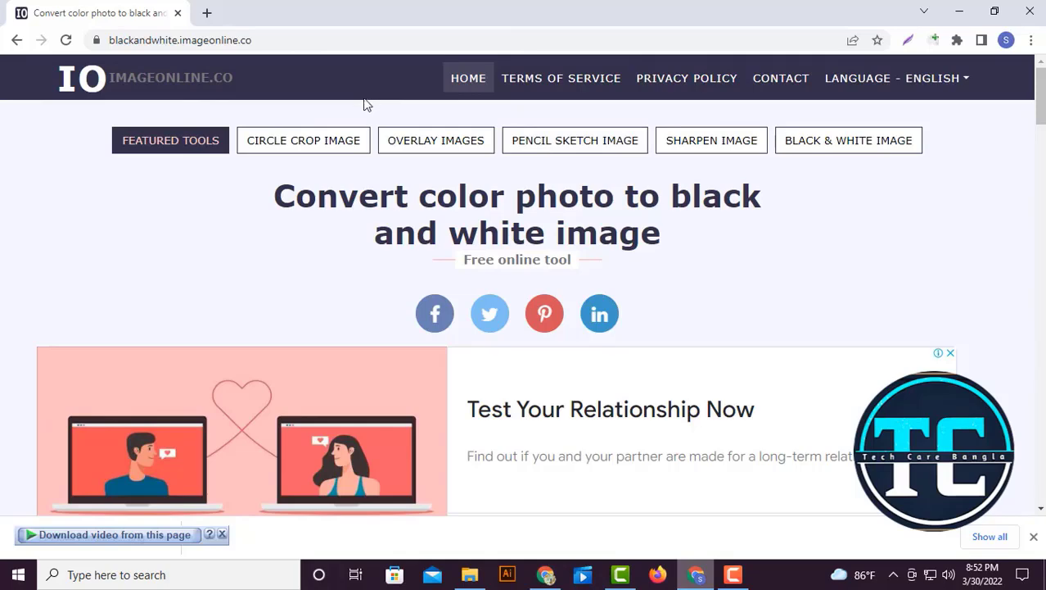
pyautogui.click(555, 80)
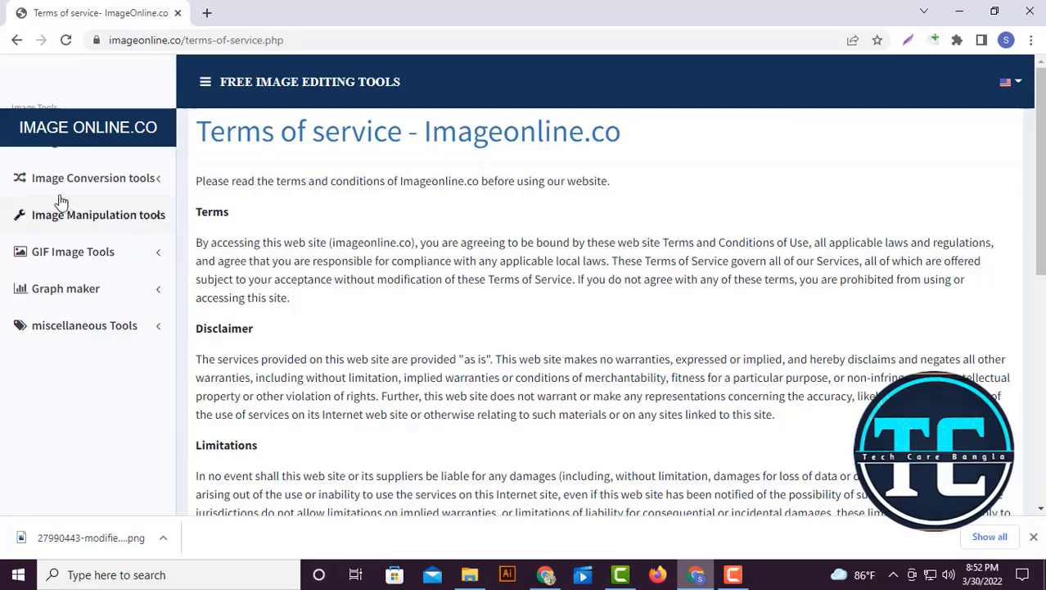
pyautogui.click(159, 185)
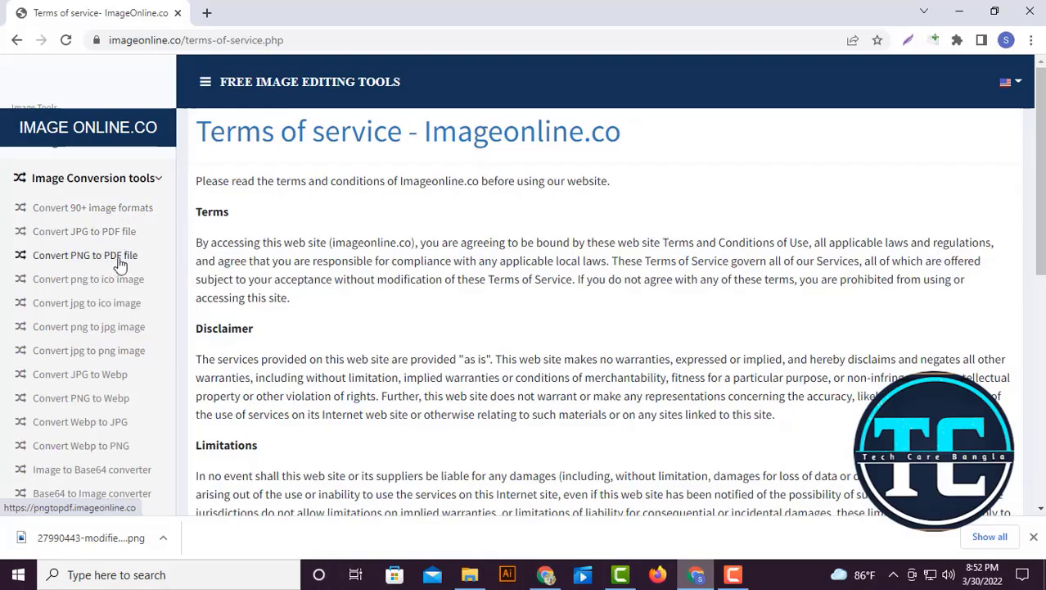
pyautogui.scroll(-2, 96, 401)
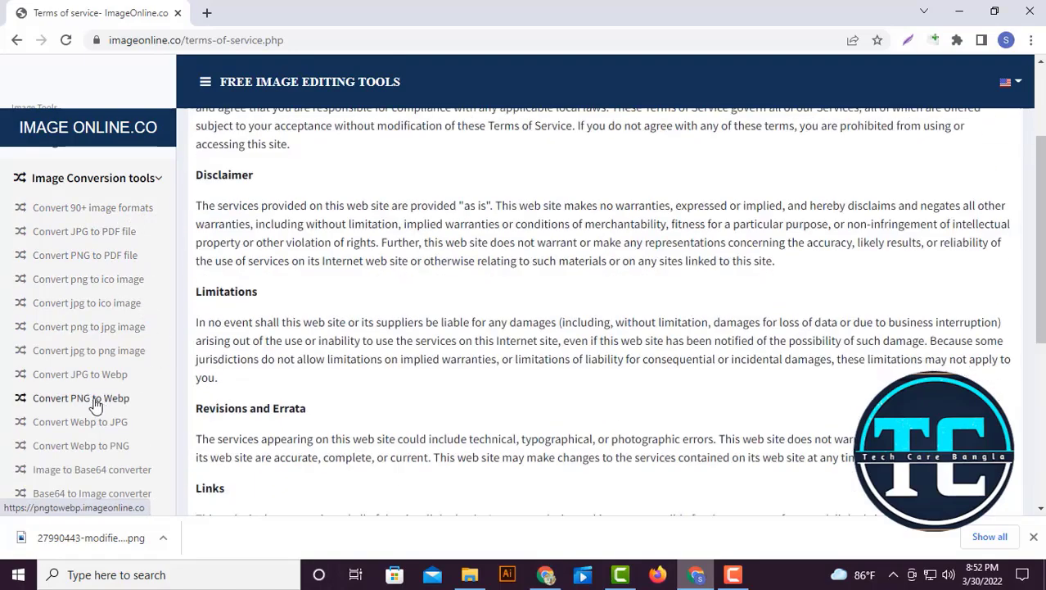
pyautogui.scroll(-3, 115, 403)
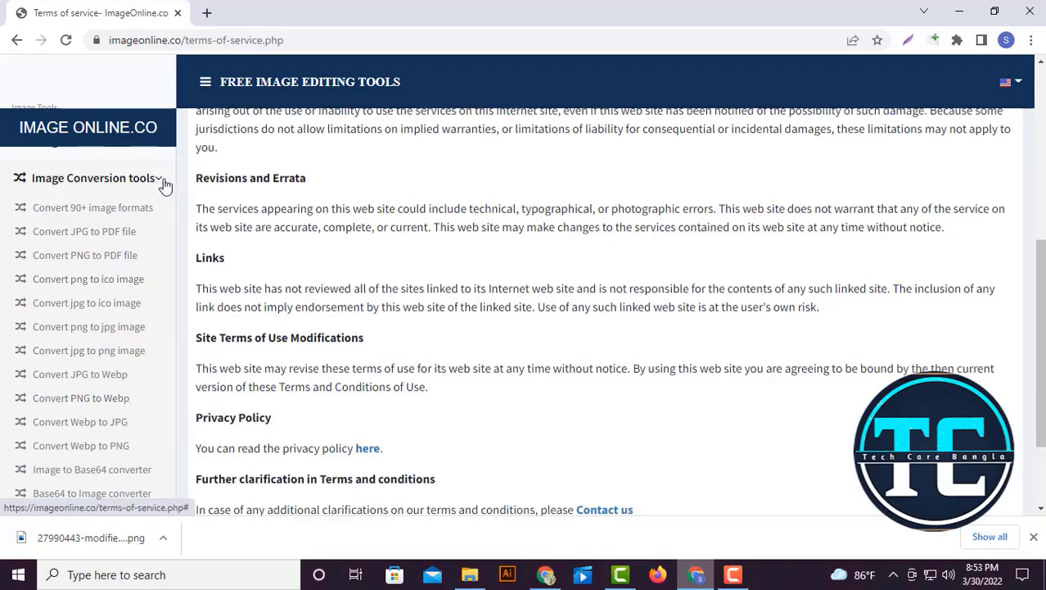
pyautogui.click(159, 181)
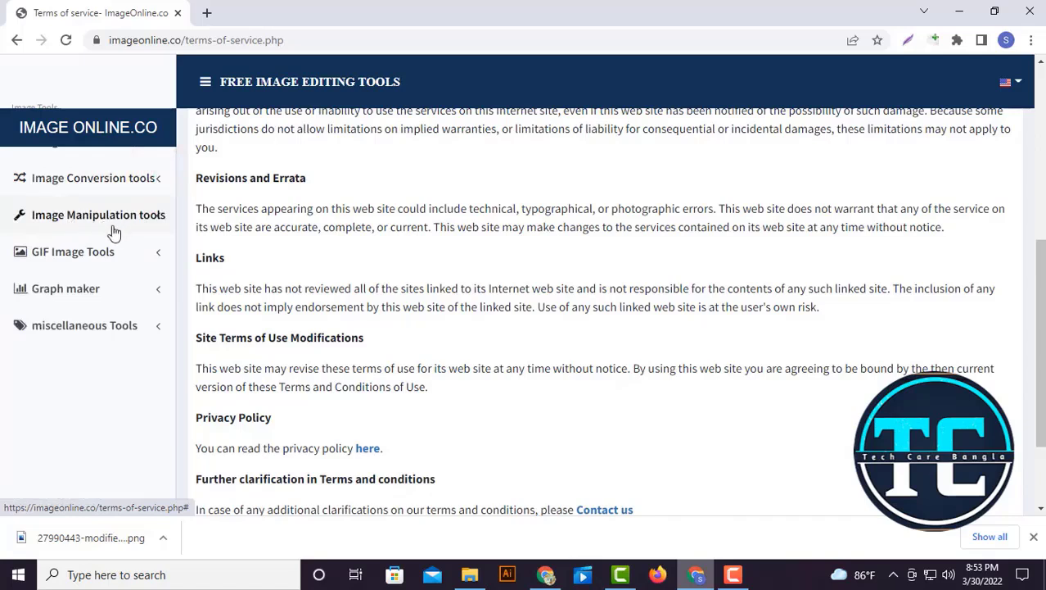
# Look through the Image Manipulation tools and open the Handwritten Signature image tool.
pyautogui.click(161, 216)
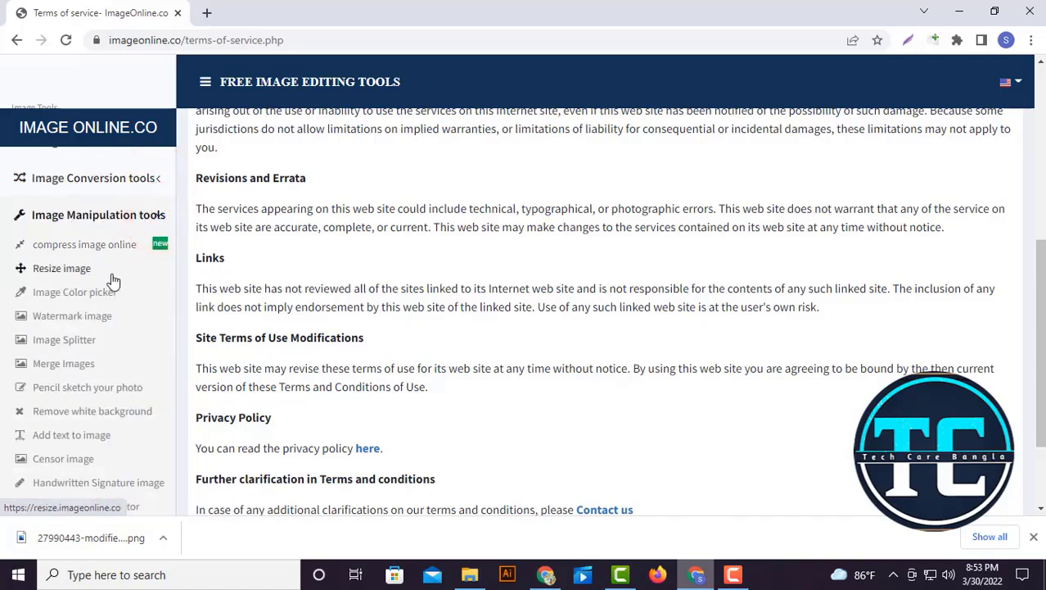
pyautogui.scroll(-1, 118, 281)
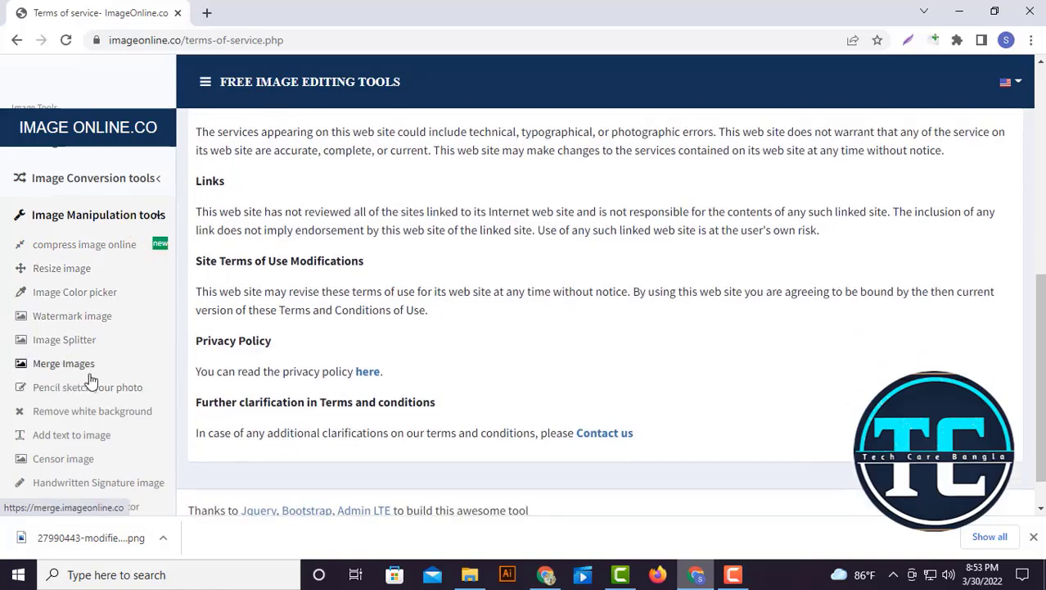
pyautogui.scroll(-1, 92, 386)
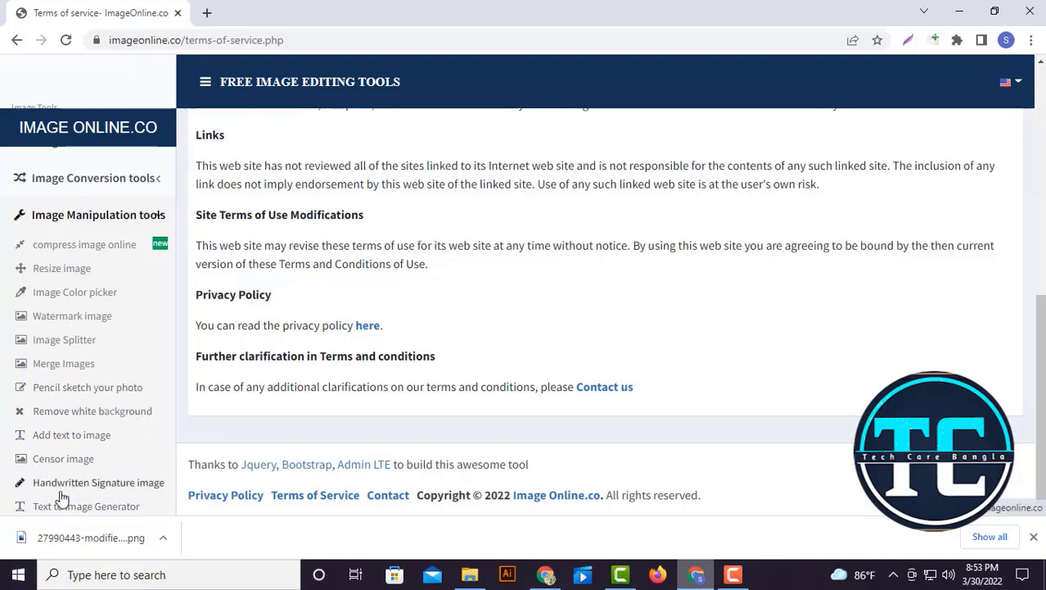
pyautogui.click(113, 490)
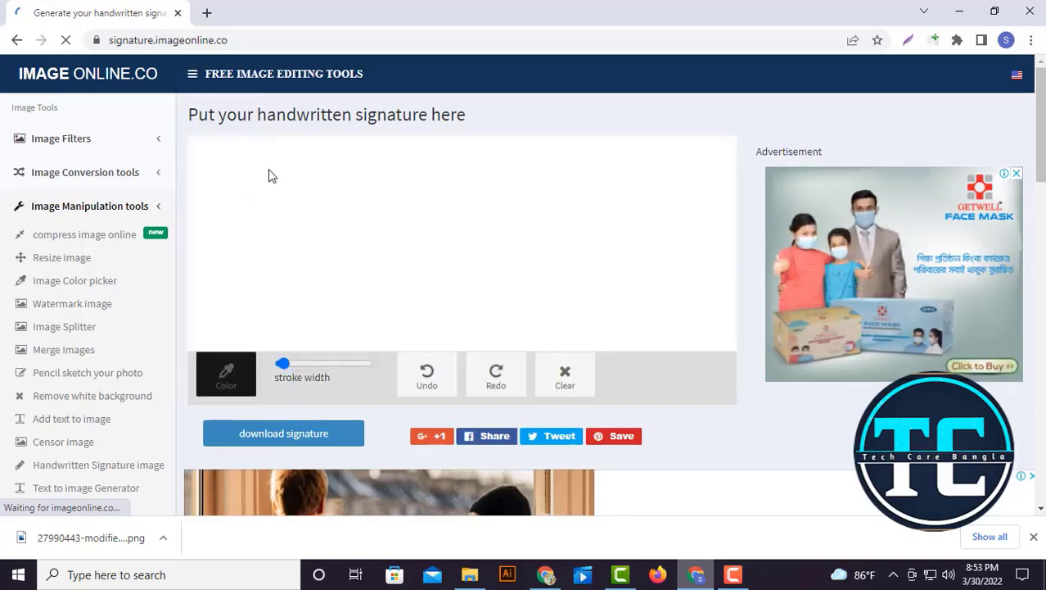
# Handwrite the Bengali words "টেক কেয়ার" across the signature canvas in thin black strokes.
pyautogui.moveTo(268, 167)
pyautogui.mouseDown()
pyautogui.moveTo(234, 199)
pyautogui.moveTo(291, 218)
pyautogui.mouseUp()
pyautogui.moveTo(239, 163)
pyautogui.mouseDown()
pyautogui.moveTo(313, 168)
pyautogui.moveTo(300, 200)
pyautogui.moveTo(327, 217)
pyautogui.moveTo(324, 191)
pyautogui.moveTo(332, 203)
pyautogui.moveTo(252, 145)
pyautogui.mouseUp()
pyautogui.moveTo(313, 167)
pyautogui.mouseDown()
pyautogui.moveTo(379, 161)
pyautogui.moveTo(357, 193)
pyautogui.moveTo(430, 232)
pyautogui.moveTo(406, 172)
pyautogui.moveTo(384, 158)
pyautogui.moveTo(434, 188)
pyautogui.mouseUp()
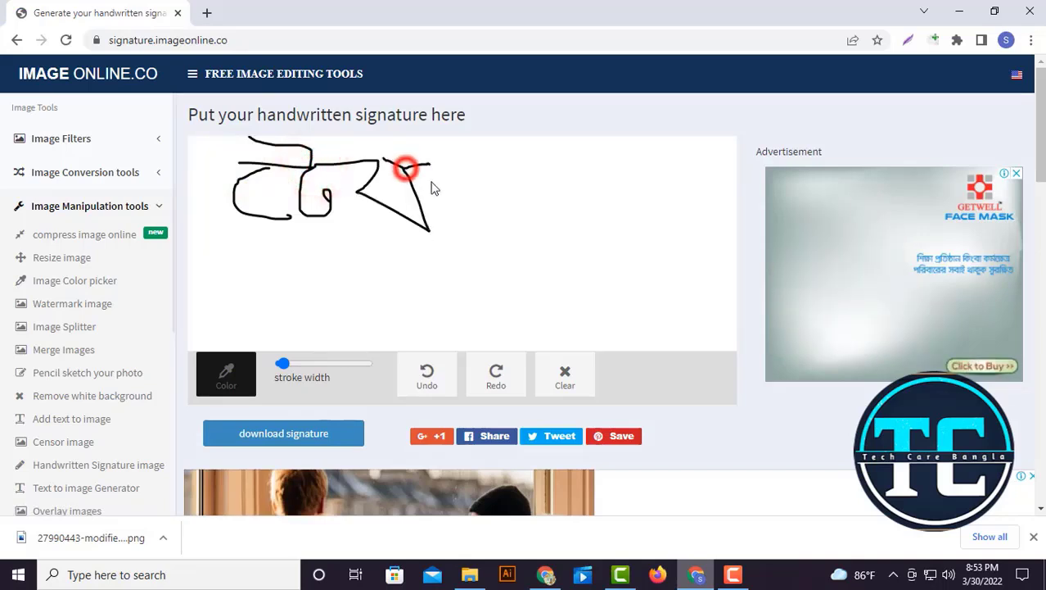
pyautogui.moveTo(477, 159)
pyautogui.mouseDown()
pyautogui.moveTo(537, 168)
pyautogui.moveTo(528, 262)
pyautogui.mouseUp()
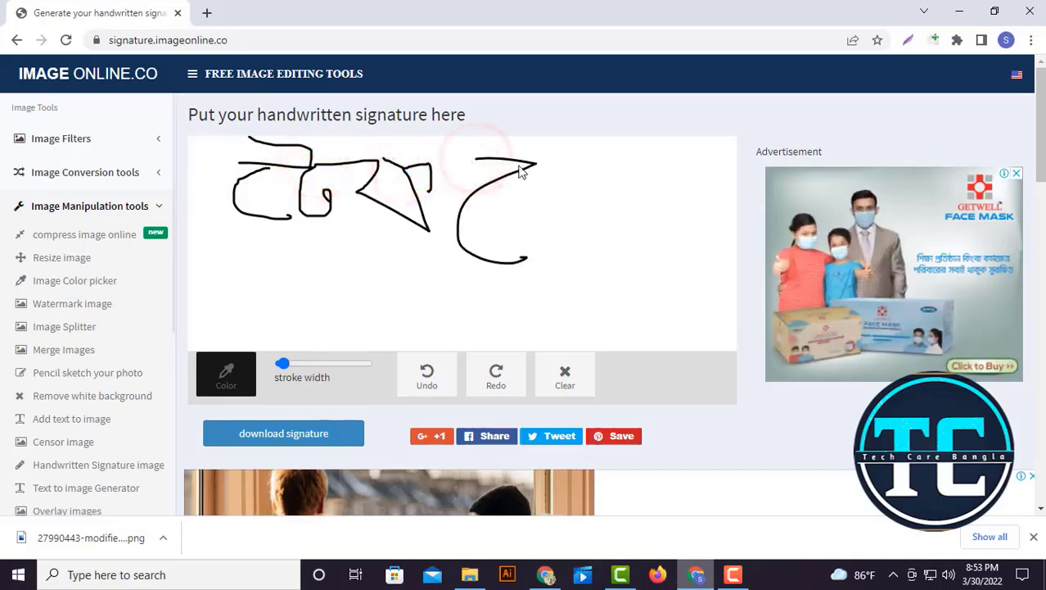
pyautogui.moveTo(529, 165)
pyautogui.mouseDown()
pyautogui.moveTo(497, 225)
pyautogui.moveTo(529, 239)
pyautogui.moveTo(541, 172)
pyautogui.moveTo(536, 197)
pyautogui.moveTo(554, 195)
pyautogui.moveTo(556, 222)
pyautogui.mouseUp()
pyautogui.moveTo(551, 169)
pyautogui.mouseDown()
pyautogui.moveTo(591, 198)
pyautogui.moveTo(584, 228)
pyautogui.moveTo(626, 233)
pyautogui.moveTo(627, 175)
pyautogui.moveTo(643, 177)
pyautogui.moveTo(654, 238)
pyautogui.mouseUp()
pyautogui.click(647, 176)
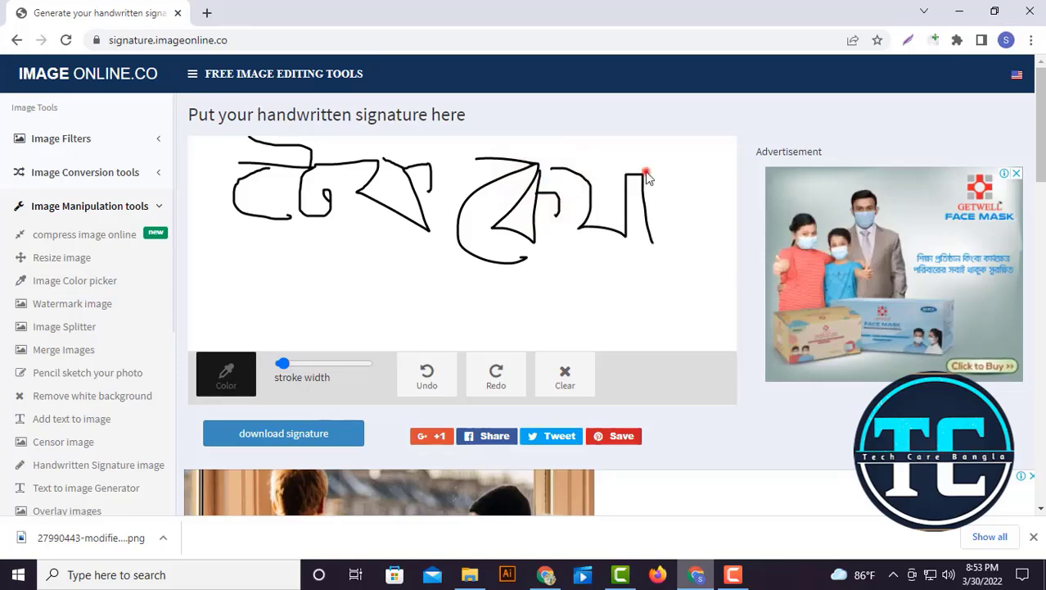
pyautogui.moveTo(647, 173)
pyautogui.mouseDown()
pyautogui.moveTo(678, 177)
pyautogui.moveTo(654, 220)
pyautogui.moveTo(694, 235)
pyautogui.mouseUp()
pyautogui.moveTo(694, 192); pyautogui.dragTo(735, 164)
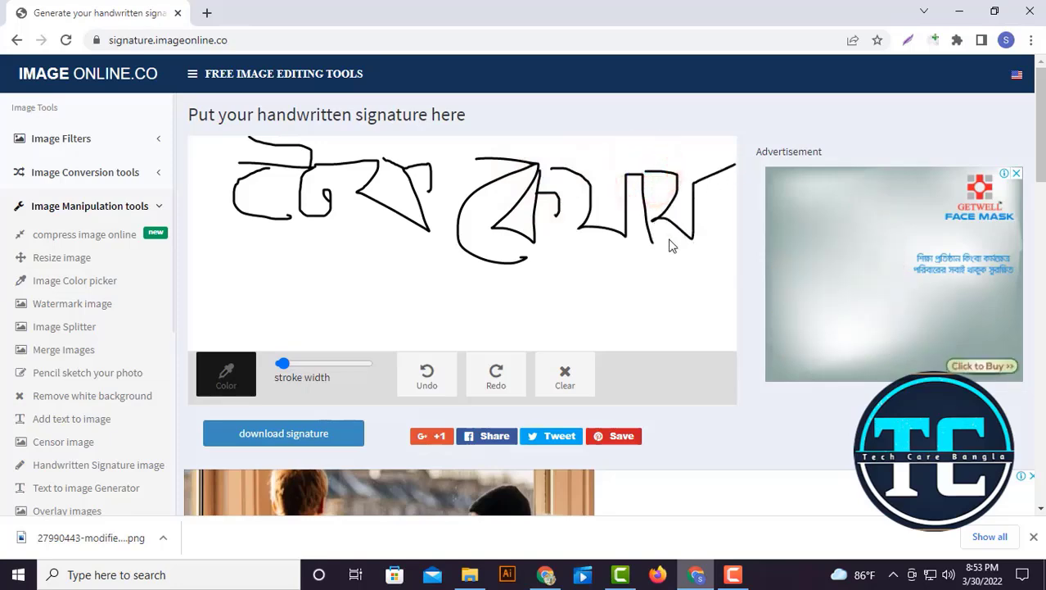
pyautogui.click(668, 239)
pyautogui.click(595, 245)
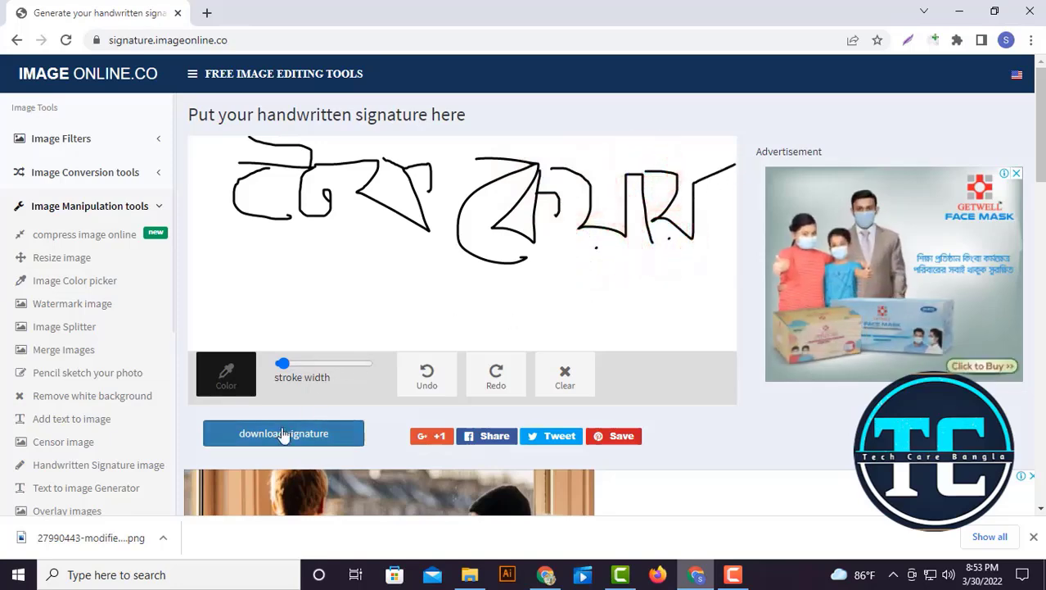
# Increase the signature's stroke width to about a third of its range, and try undoing and redoing the last dot.
pyautogui.moveTo(283, 363)
pyautogui.mouseDown()
pyautogui.moveTo(321, 368)
pyautogui.moveTo(308, 364)
pyautogui.mouseUp()
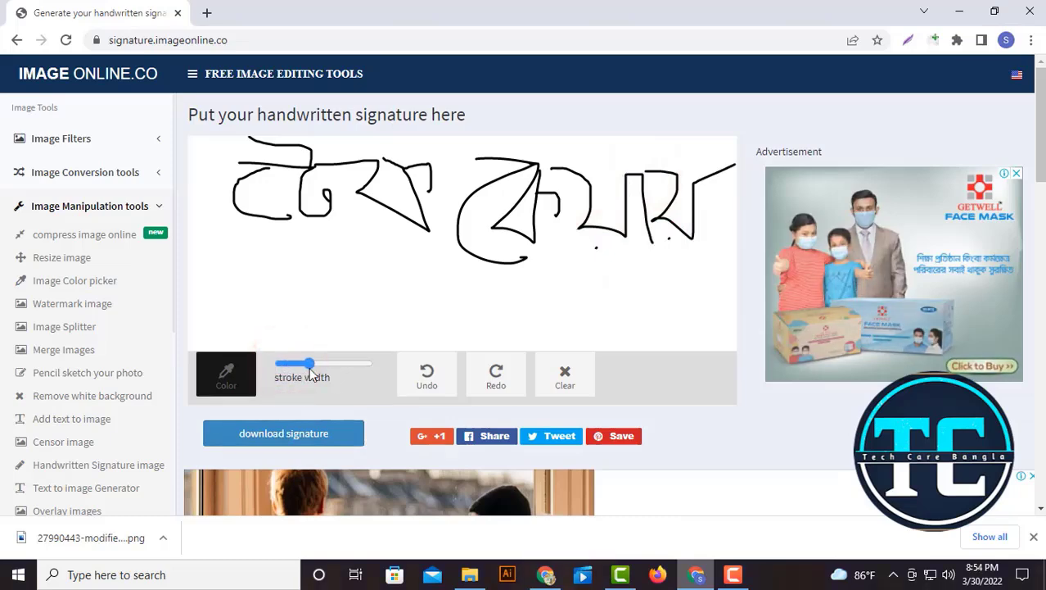
pyautogui.click(434, 385)
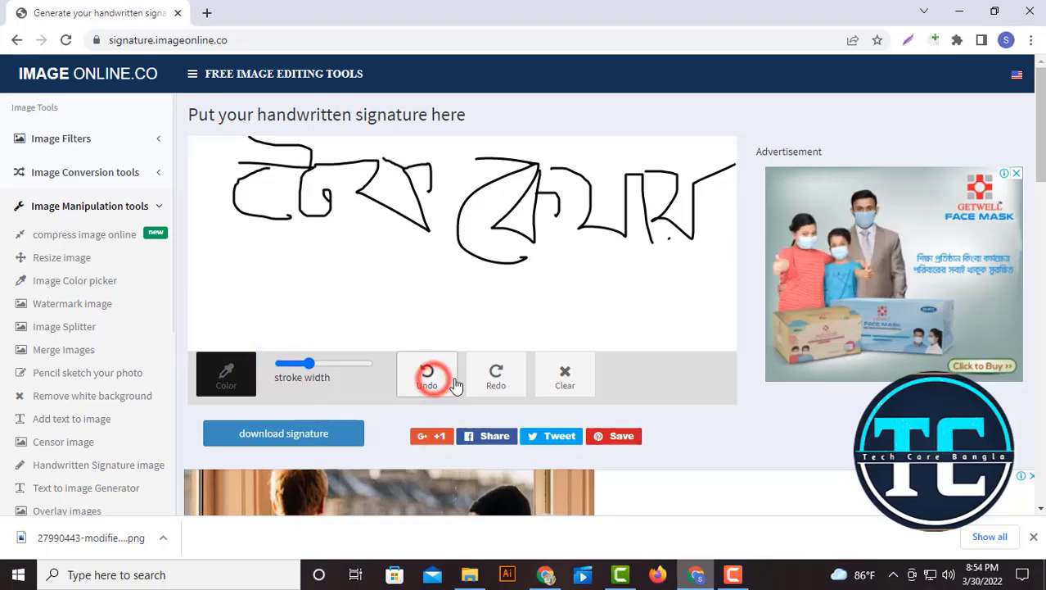
pyautogui.click(496, 378)
# Clear the signature canvas and download the signature image.
pyautogui.click(565, 377)
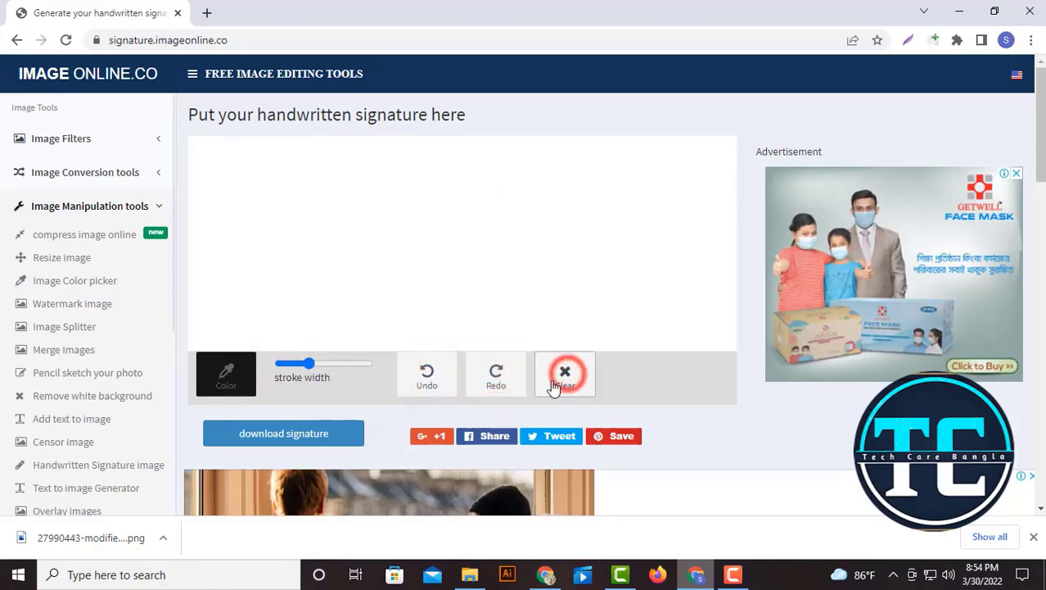
pyautogui.click(304, 438)
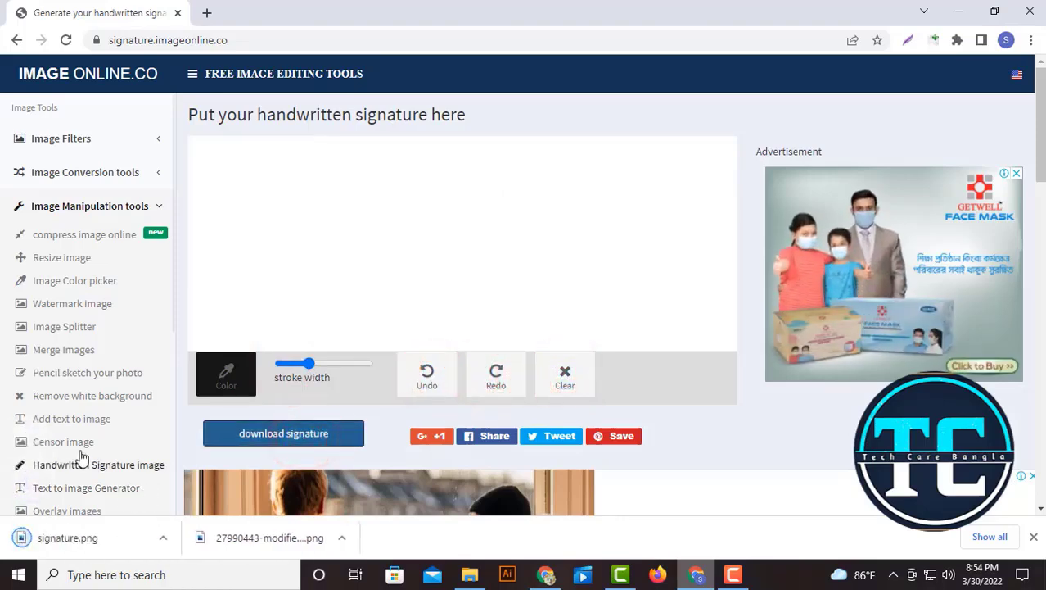
# Look through the rest of the Image Manipulation tools and the GIF Image Tools list.
pyautogui.scroll(-5, 97, 434)
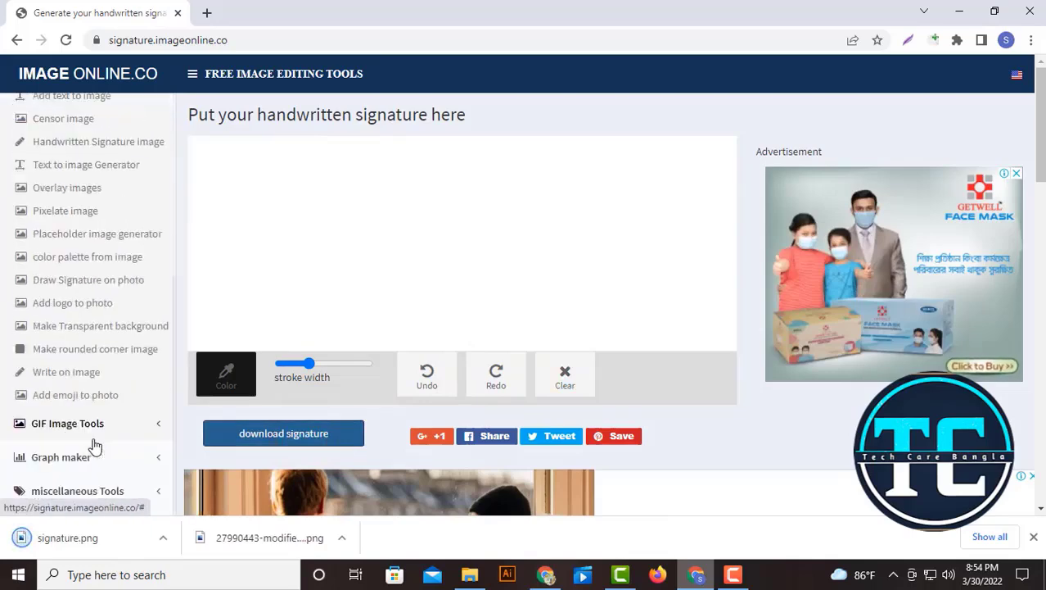
pyautogui.scroll(2, 95, 364)
pyautogui.scroll(3, 96, 354)
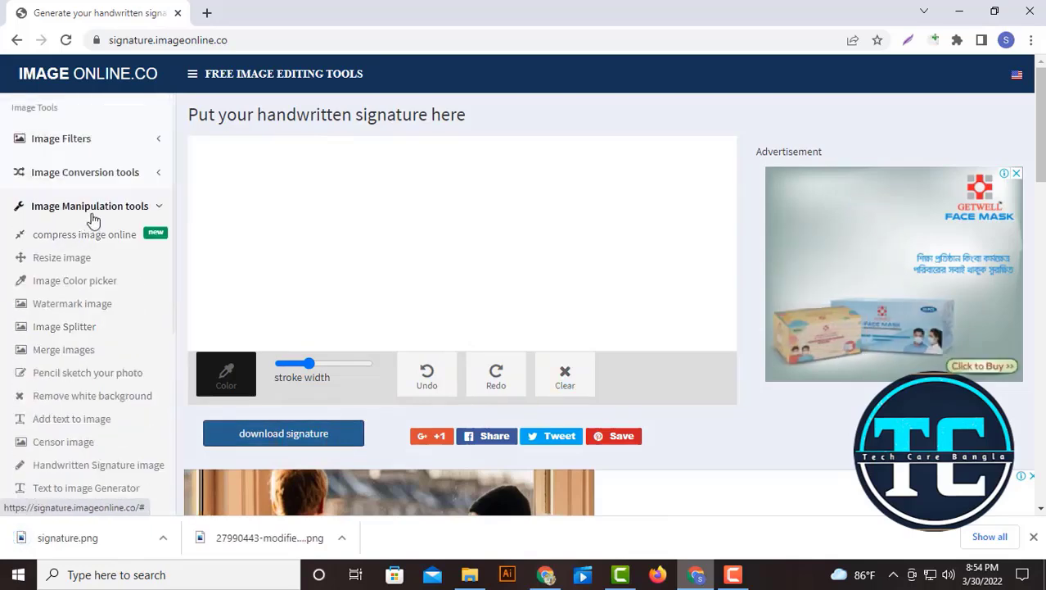
pyautogui.scroll(-3, 97, 371)
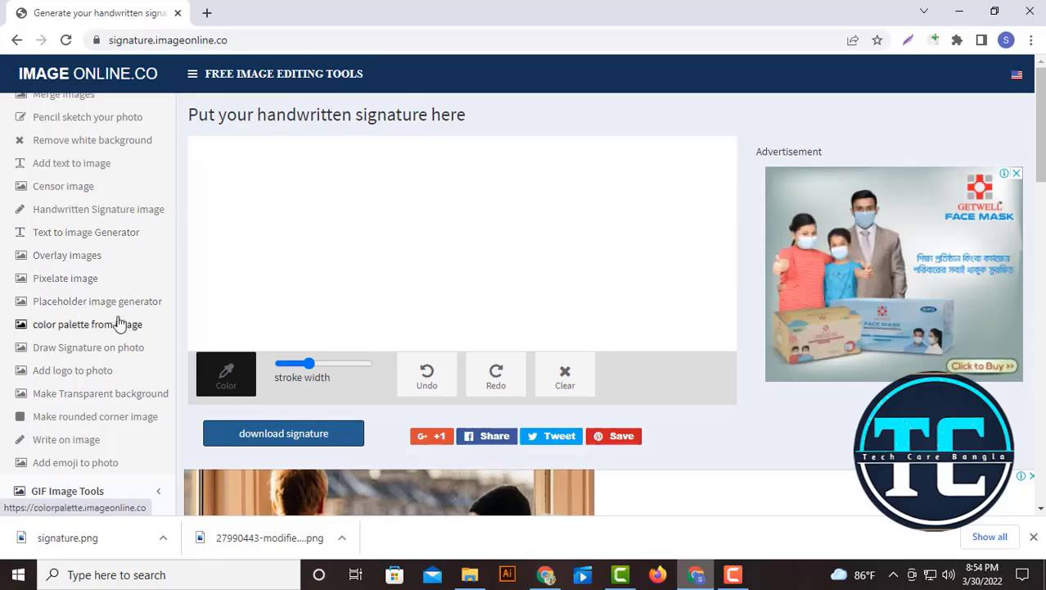
pyautogui.scroll(-1, 105, 366)
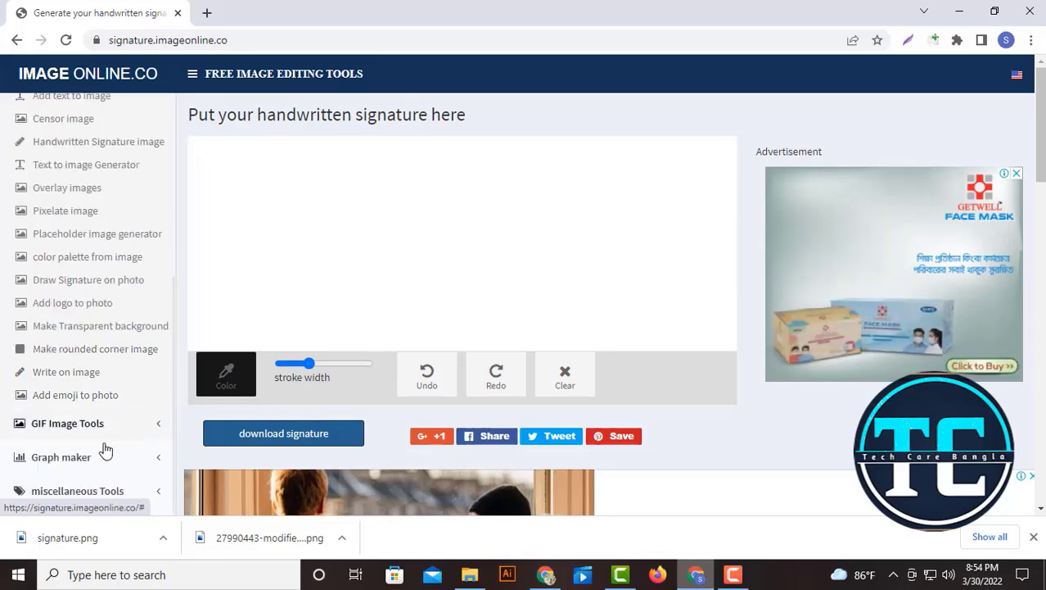
pyautogui.click(155, 423)
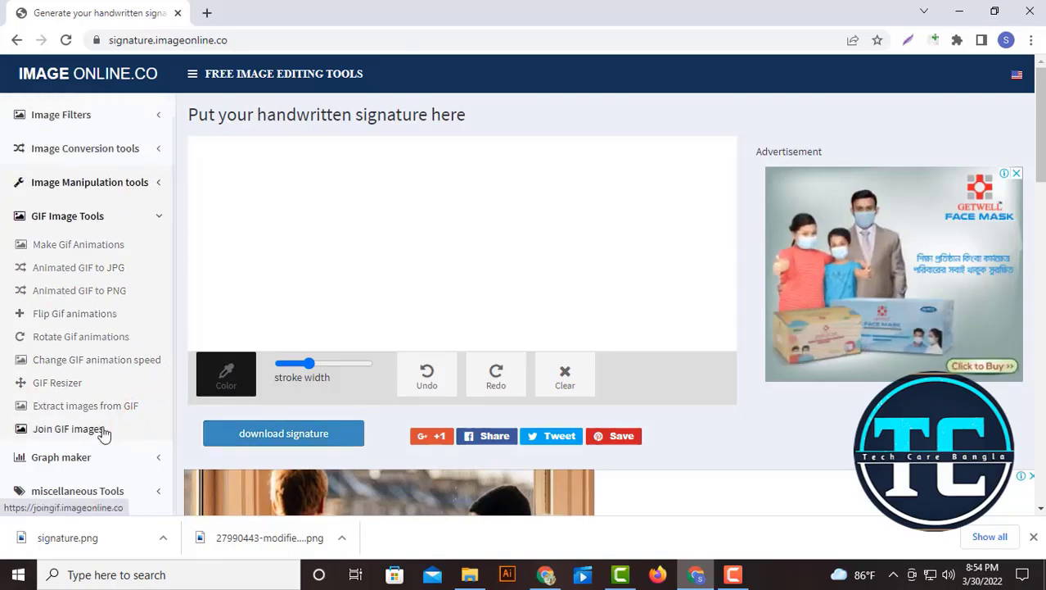
# Open the Word Counter from the miscellaneous tools and examine its text area and count displays.
pyautogui.click(160, 495)
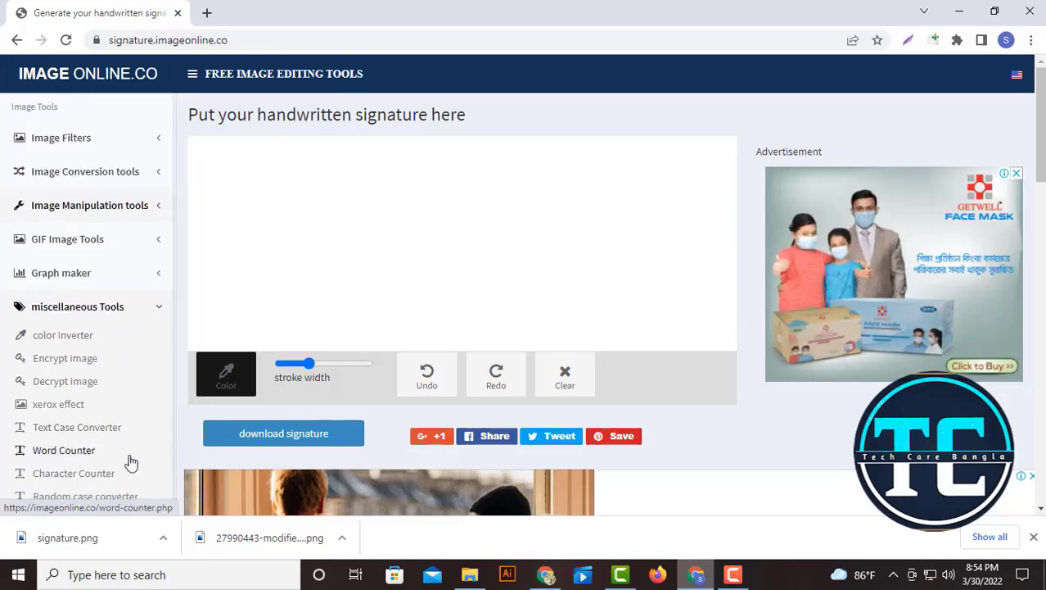
pyautogui.click(62, 462)
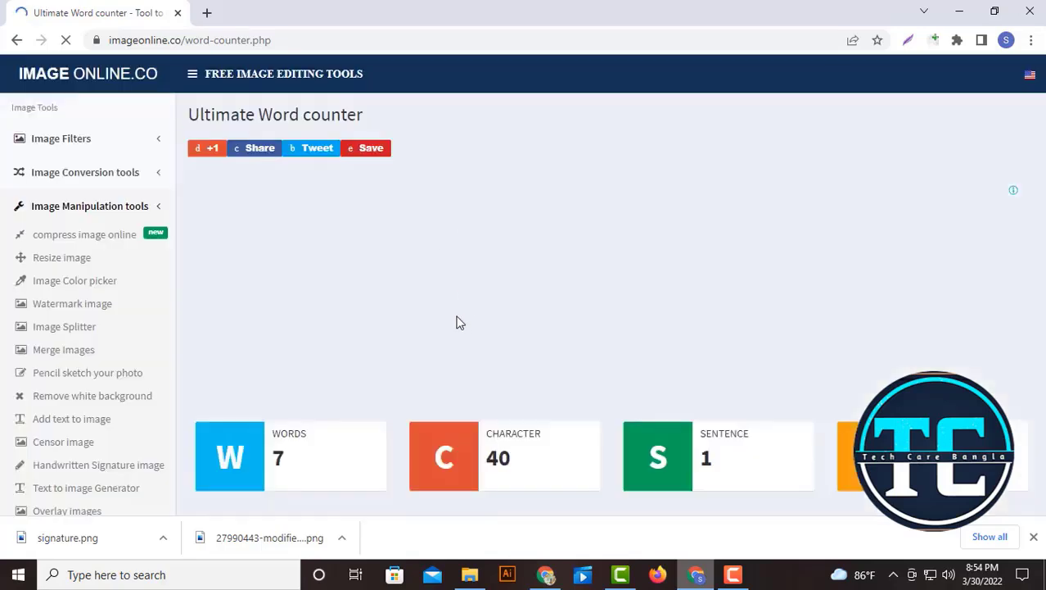
pyautogui.scroll(-5, 451, 321)
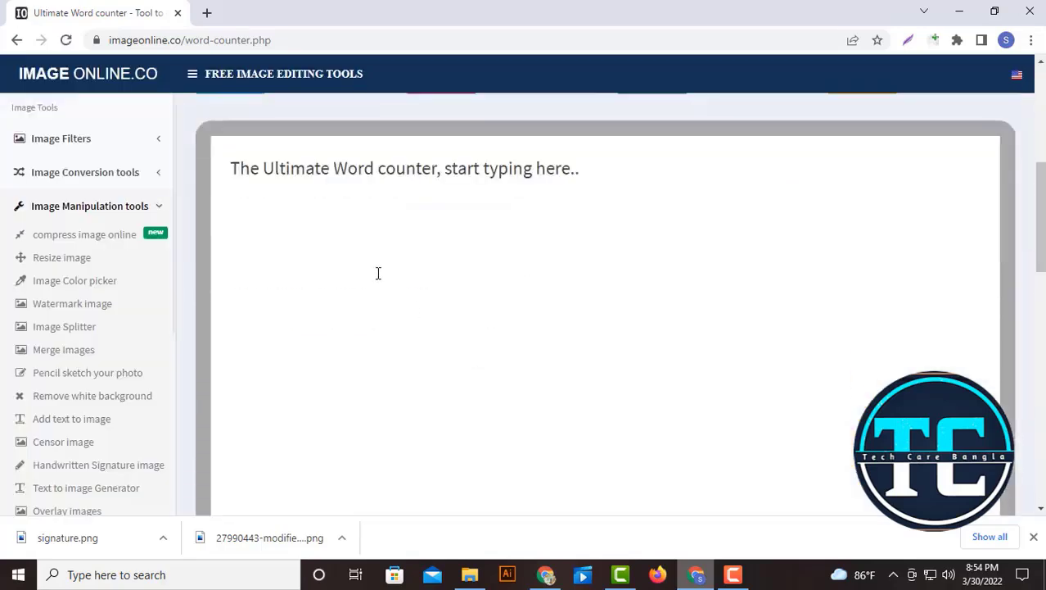
pyautogui.click(285, 191)
pyautogui.scroll(-1, 492, 270)
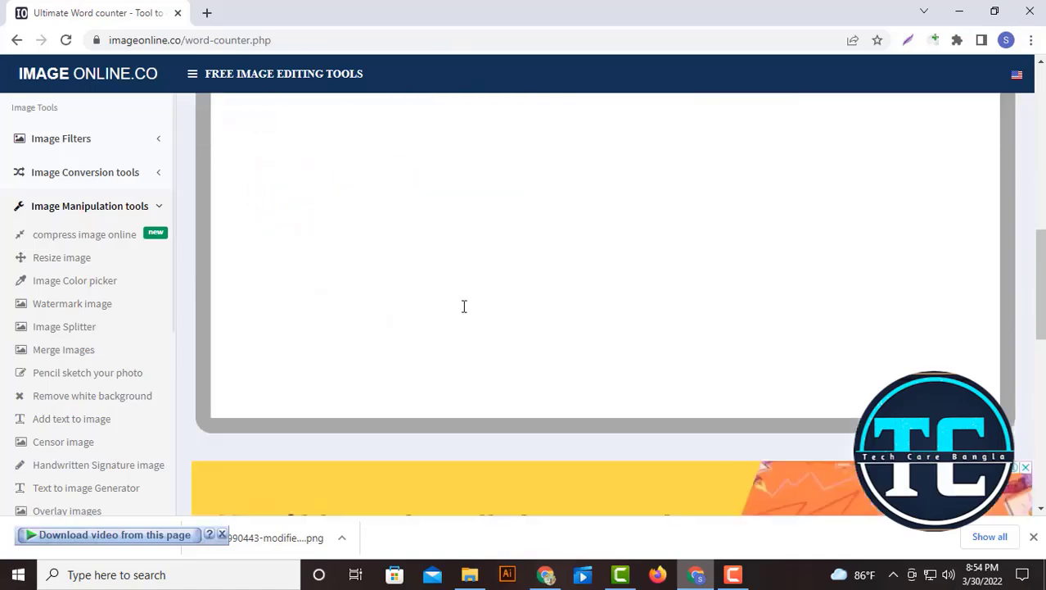
pyautogui.scroll(-5, 465, 311)
pyautogui.scroll(9, 469, 310)
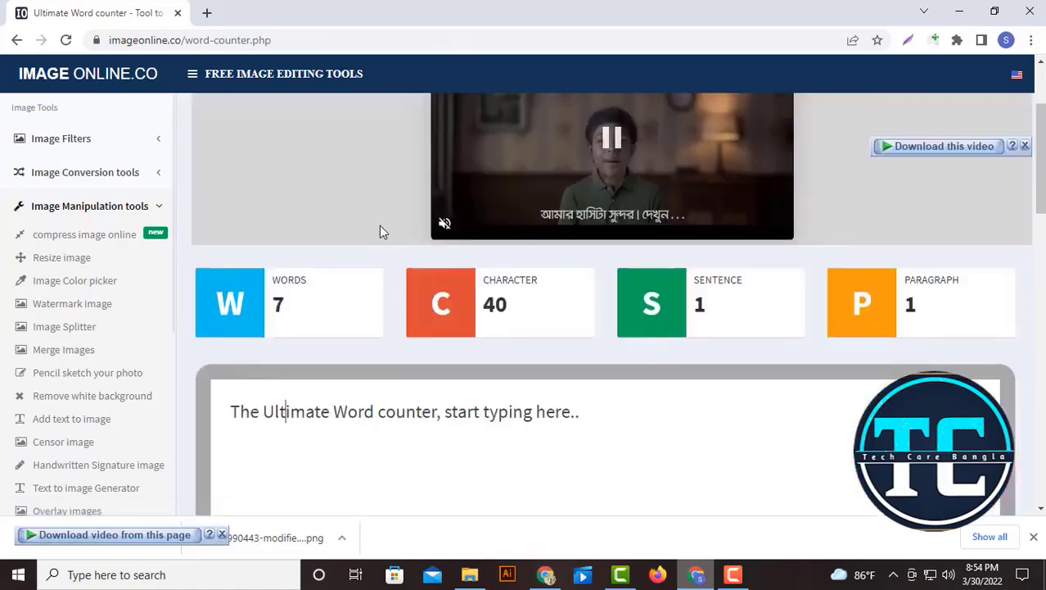